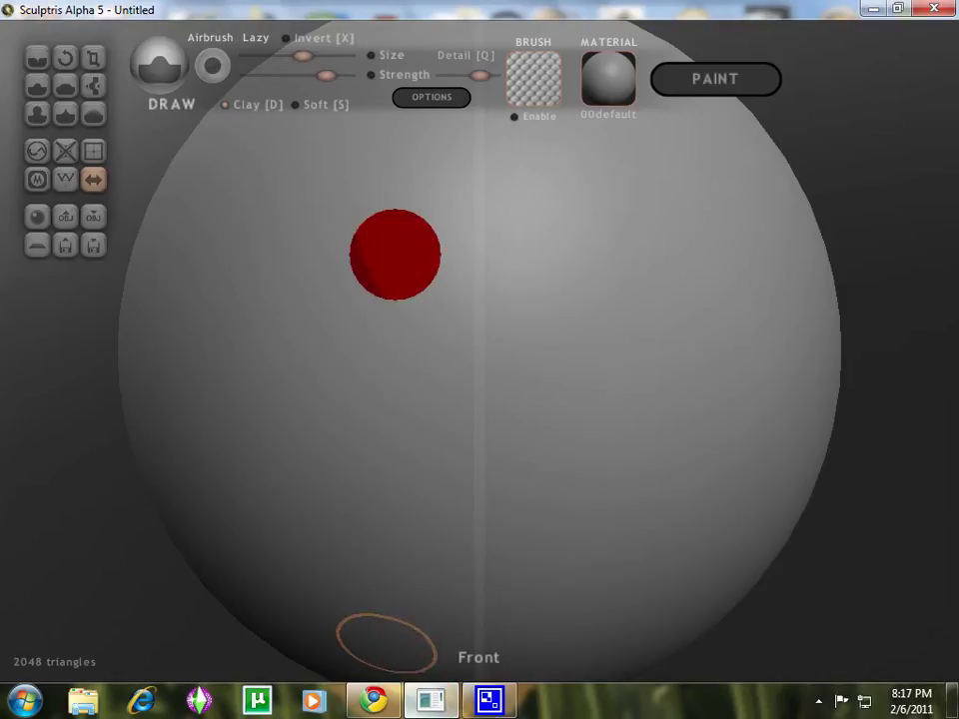
{"action": "scroll", "coordinate": [514, 409], "scroll_direction": "down", "scroll_amount": 5}
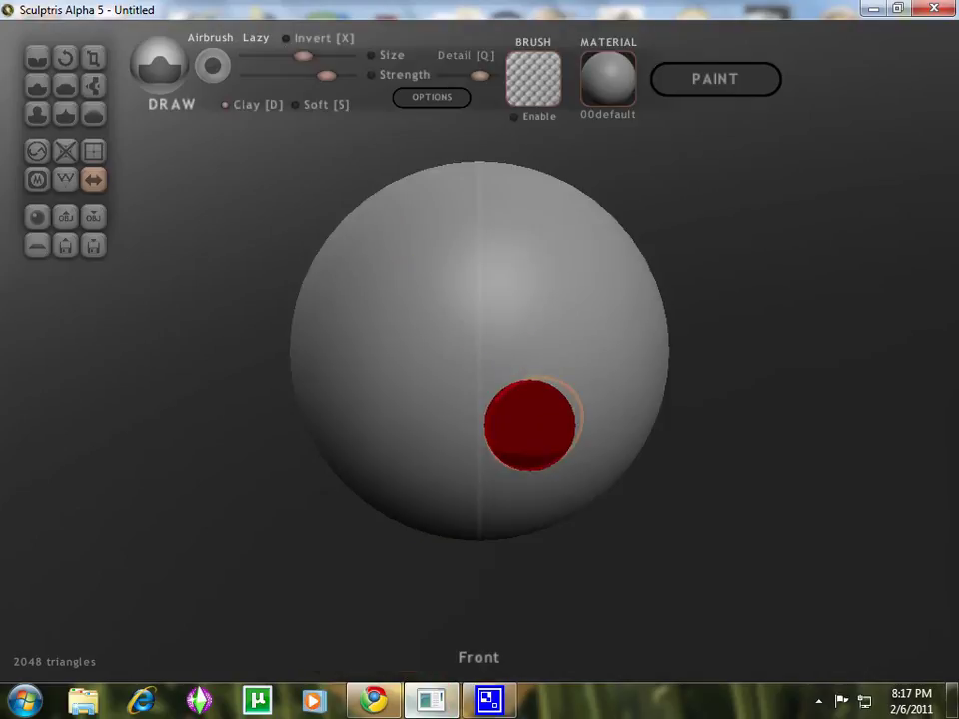
{"action": "scroll", "coordinate": [447, 400], "scroll_direction": "up", "scroll_amount": 4}
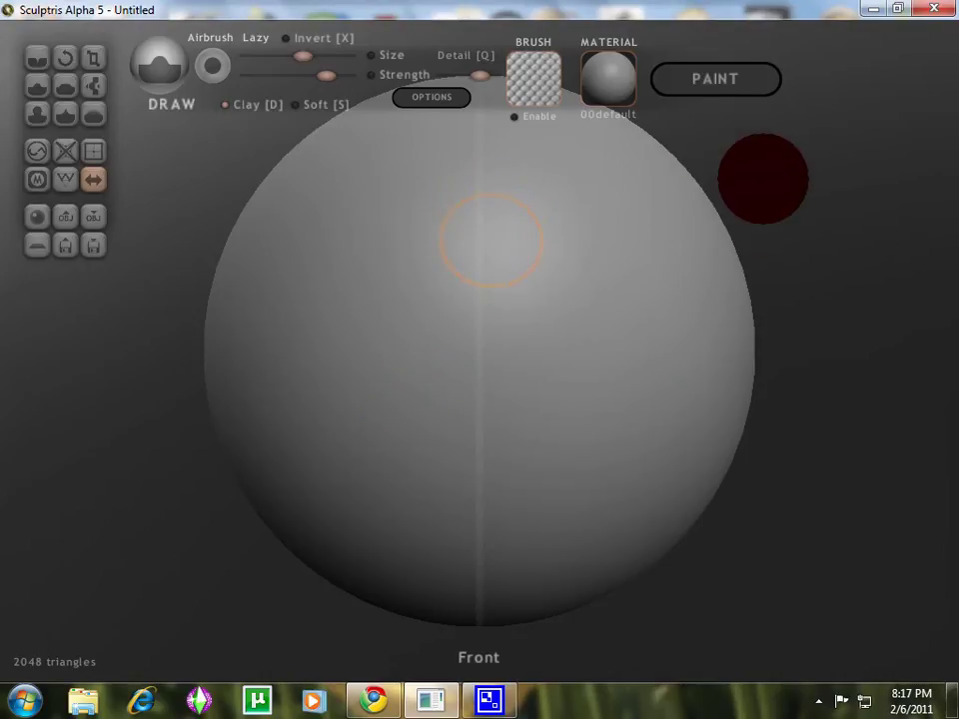
{"action": "mouse_move", "coordinate": [677, 70]}
{"action": "left_mouse_down"}
{"action": "mouse_move", "coordinate": [668, 391]}
{"action": "mouse_move", "coordinate": [546, 419]}
{"action": "mouse_move", "coordinate": [588, 497]}
{"action": "mouse_move", "coordinate": [744, 326]}
{"action": "mouse_move", "coordinate": [551, 349]}
{"action": "left_mouse_up"}
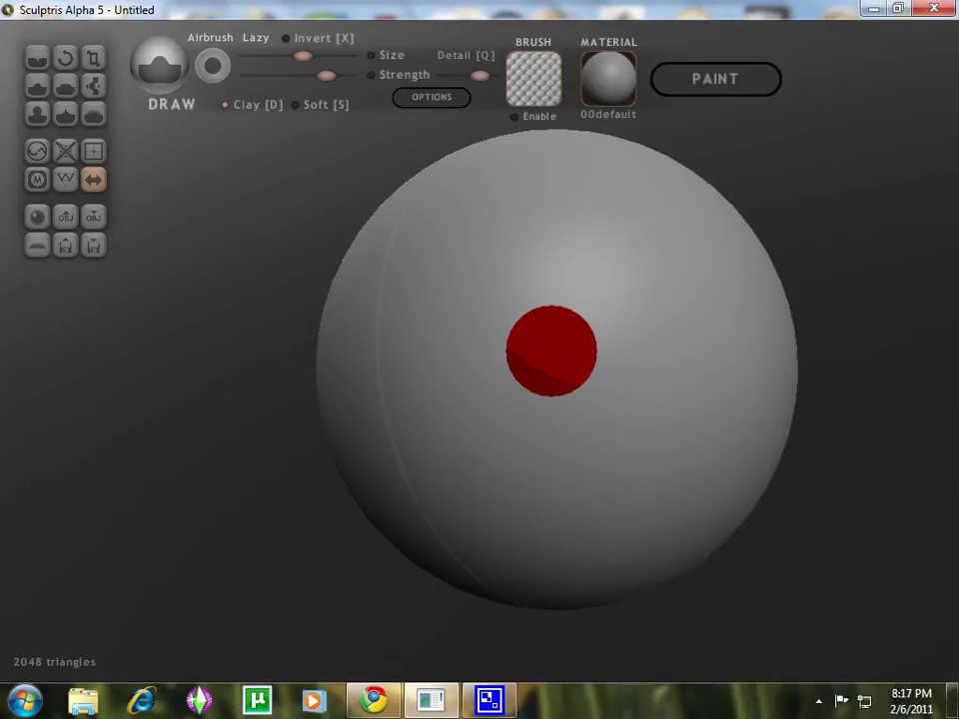
{"action": "left_click", "coordinate": [36, 114]}
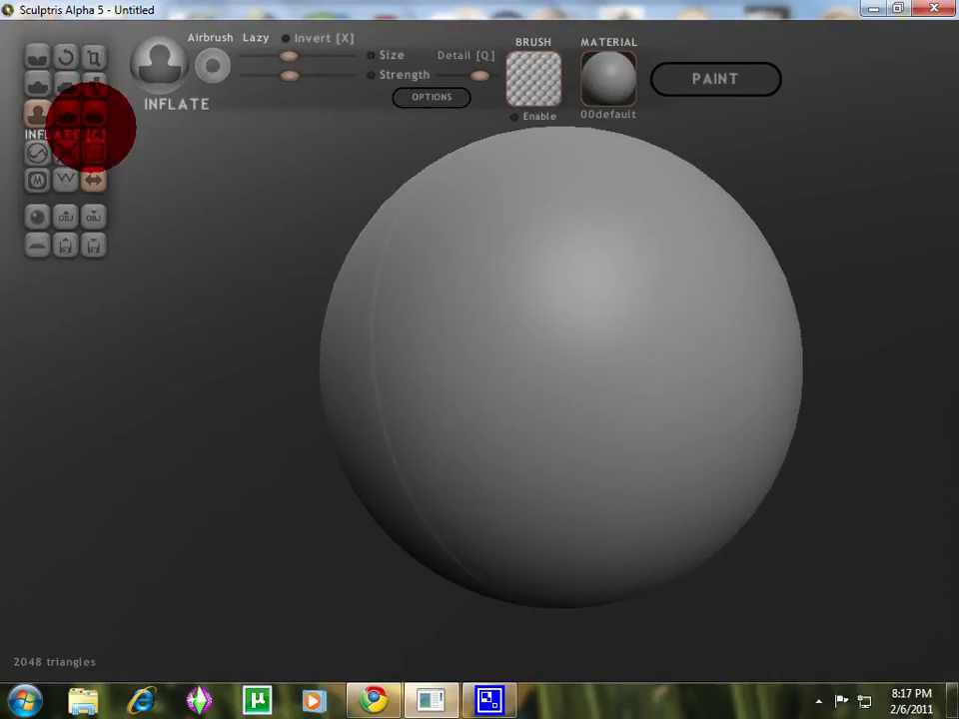
{"action": "scroll", "coordinate": [565, 356], "scroll_direction": "down", "scroll_amount": 5}
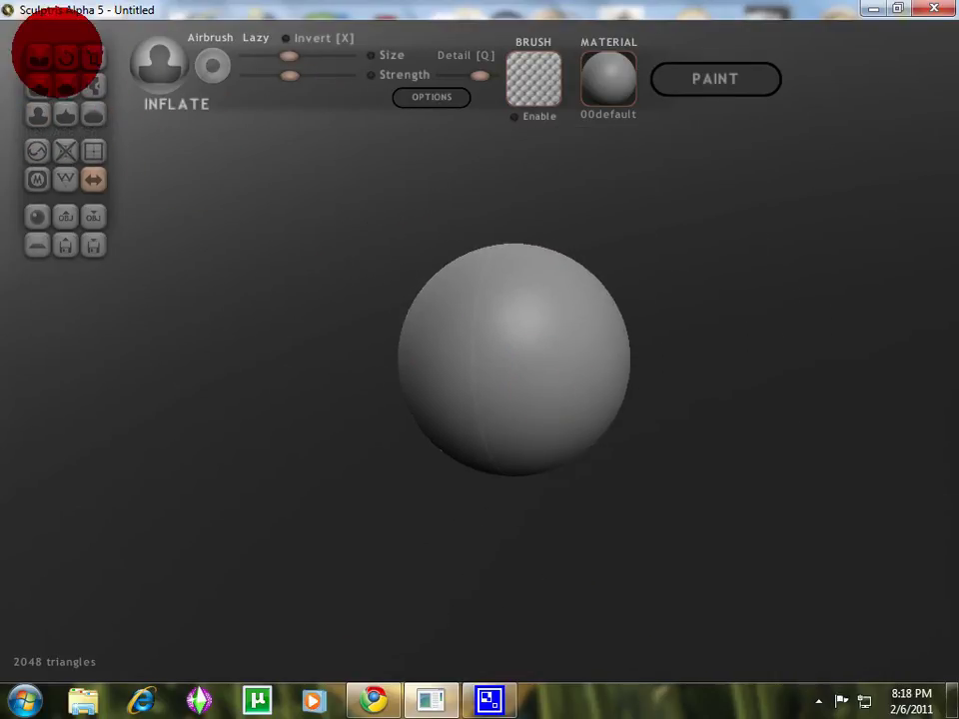
Sculpt a pair of mirrored round eye sockets into the front of the sphere with the Draw tool
{"action": "left_click", "coordinate": [36, 58]}
{"action": "scroll", "coordinate": [619, 439], "scroll_direction": "down", "scroll_amount": 3}
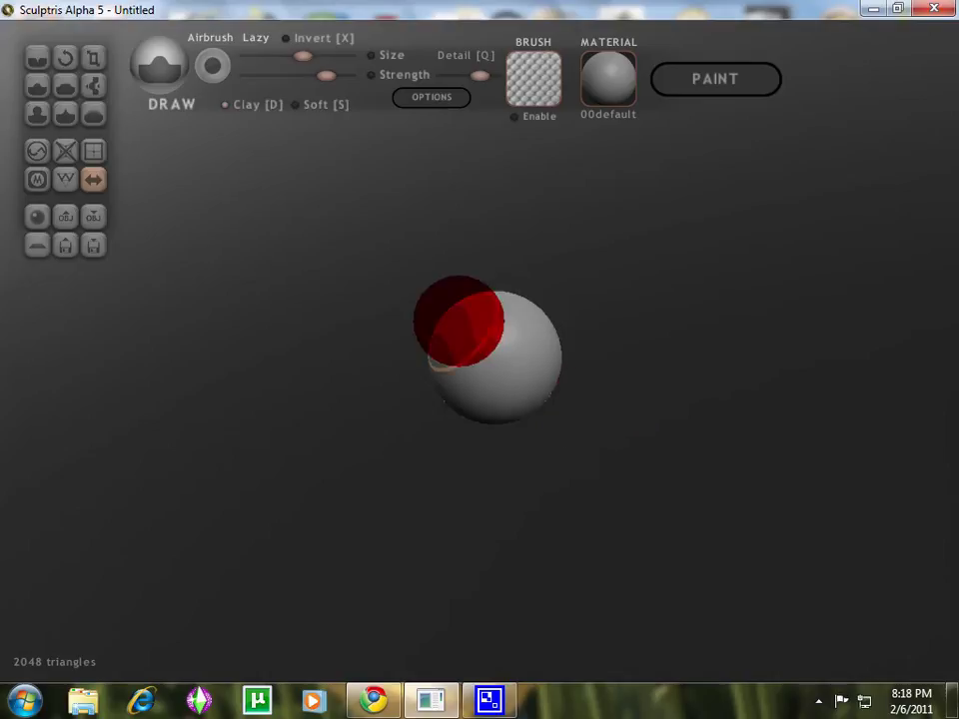
{"action": "scroll", "coordinate": [448, 345], "scroll_direction": "up", "scroll_amount": 3}
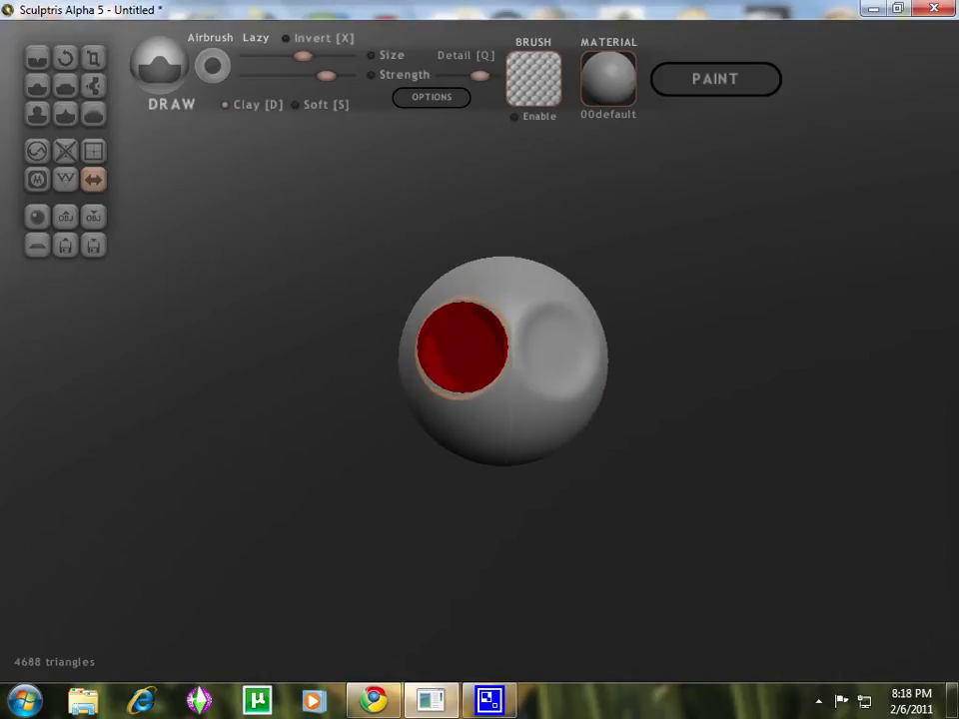
Reshape the rims of the mirrored eye sockets with the Grab tool
{"action": "left_click", "coordinate": [93, 86]}
{"action": "scroll", "coordinate": [400, 277], "scroll_direction": "up", "scroll_amount": 3}
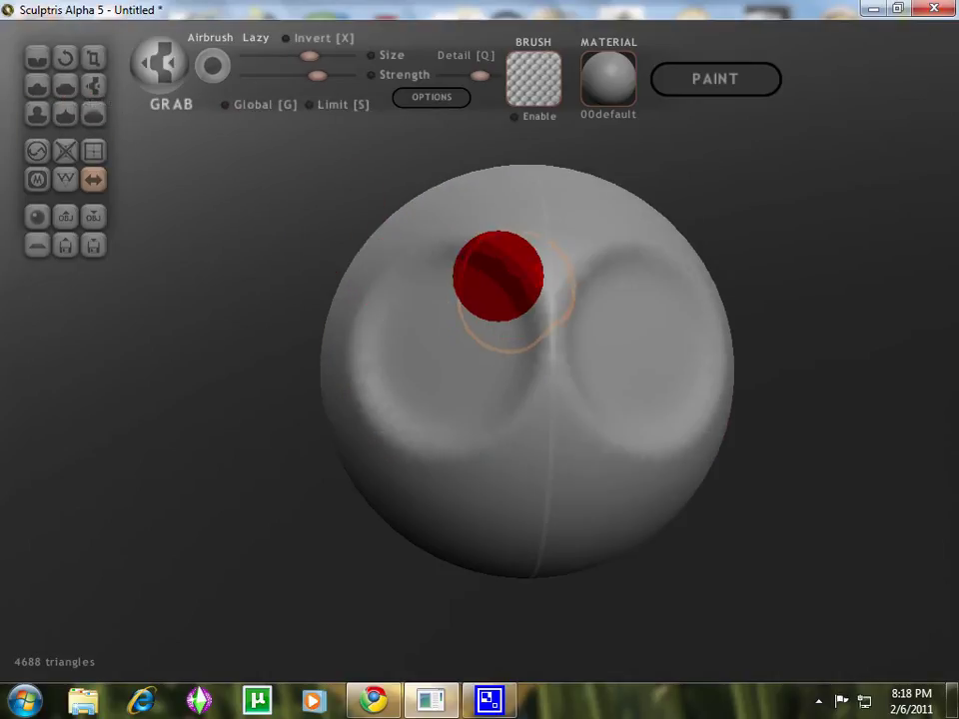
{"action": "mouse_move", "coordinate": [488, 301]}
{"action": "left_mouse_down"}
{"action": "mouse_move", "coordinate": [445, 257]}
{"action": "mouse_move", "coordinate": [445, 285]}
{"action": "mouse_move", "coordinate": [419, 279]}
{"action": "mouse_move", "coordinate": [427, 425]}
{"action": "left_mouse_up"}
{"action": "scroll", "coordinate": [438, 296], "scroll_direction": "down", "scroll_amount": 2}
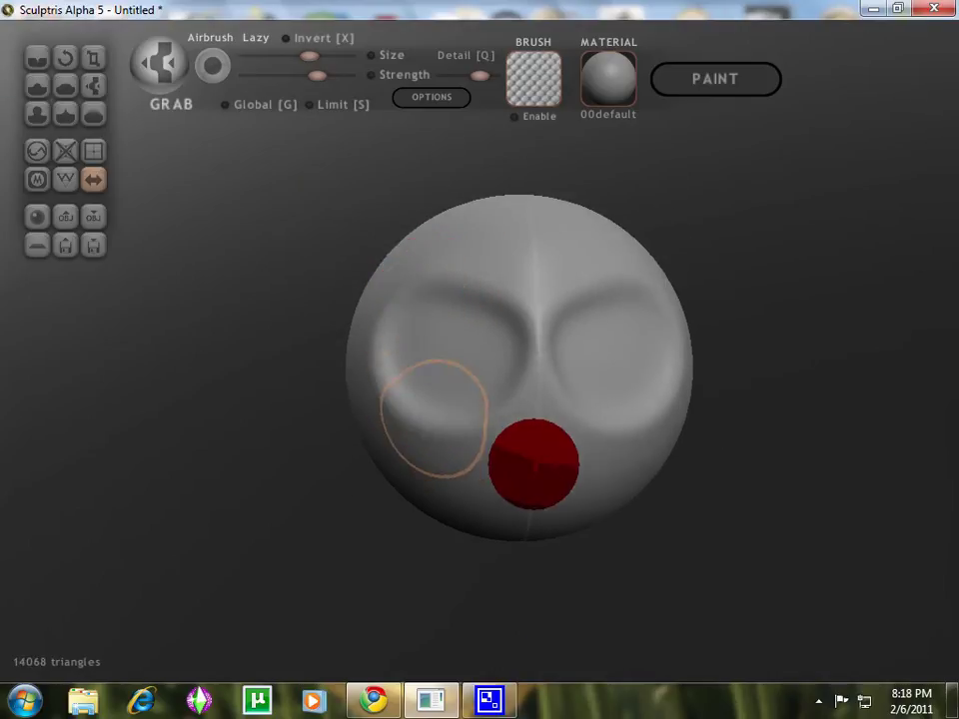
Inflate the surface along the lower and outer rim of the eye sockets
{"action": "scroll", "coordinate": [599, 462], "scroll_direction": "up", "scroll_amount": 3}
{"action": "mouse_move", "coordinate": [526, 463]}
{"action": "right_mouse_down"}
{"action": "mouse_move", "coordinate": [460, 462]}
{"action": "mouse_move", "coordinate": [11, 225]}
{"action": "right_mouse_up"}
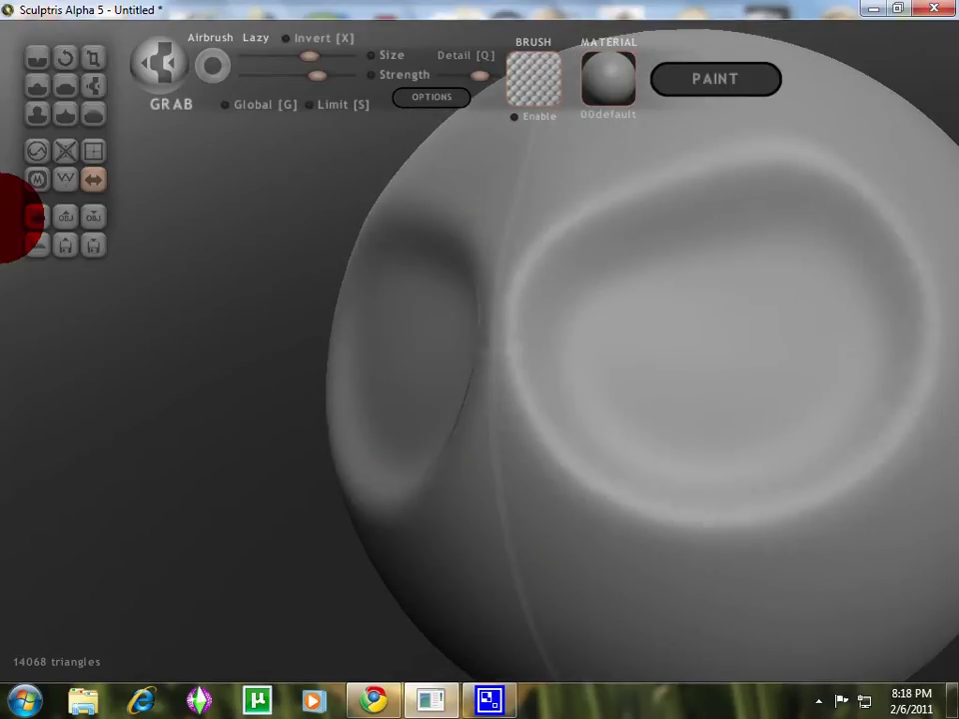
{"action": "left_click", "coordinate": [37, 115]}
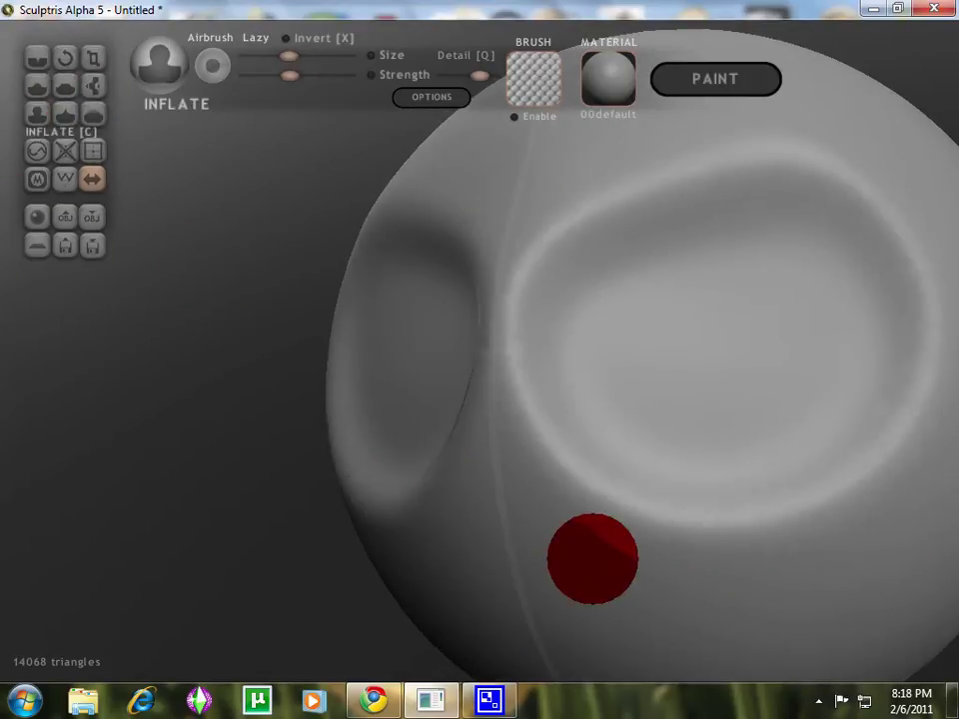
{"action": "scroll", "coordinate": [574, 470], "scroll_direction": "down", "scroll_amount": 5}
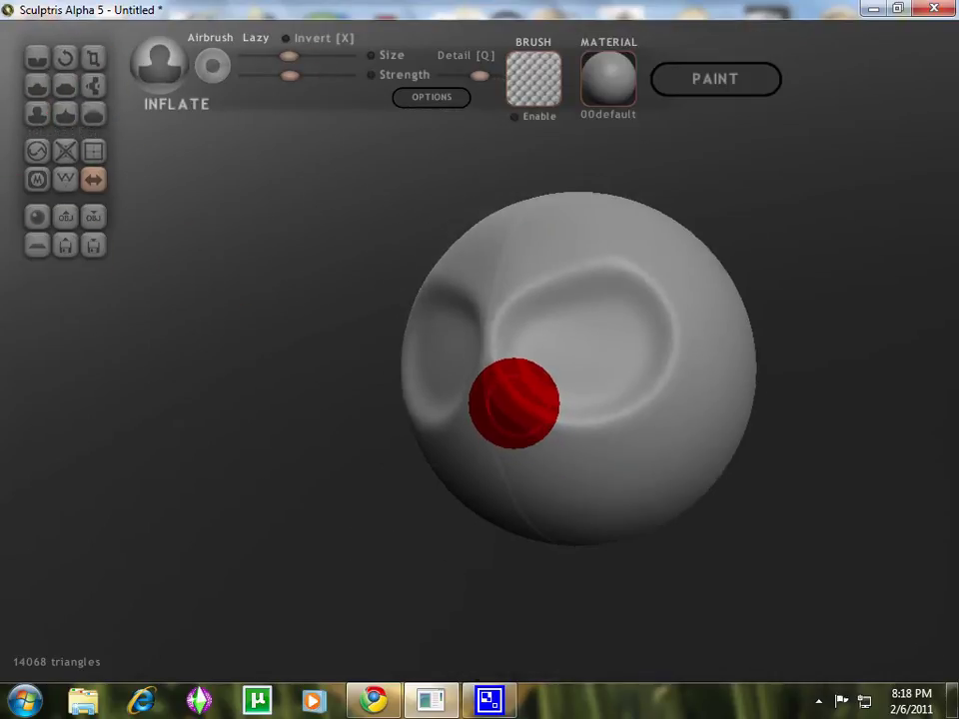
{"action": "mouse_move", "coordinate": [514, 402]}
{"action": "left_mouse_down"}
{"action": "mouse_move", "coordinate": [546, 445]}
{"action": "mouse_move", "coordinate": [588, 456]}
{"action": "mouse_move", "coordinate": [650, 444]}
{"action": "mouse_move", "coordinate": [691, 426]}
{"action": "mouse_move", "coordinate": [566, 425]}
{"action": "mouse_move", "coordinate": [654, 418]}
{"action": "mouse_move", "coordinate": [710, 381]}
{"action": "mouse_move", "coordinate": [716, 352]}
{"action": "mouse_move", "coordinate": [695, 349]}
{"action": "left_mouse_up"}
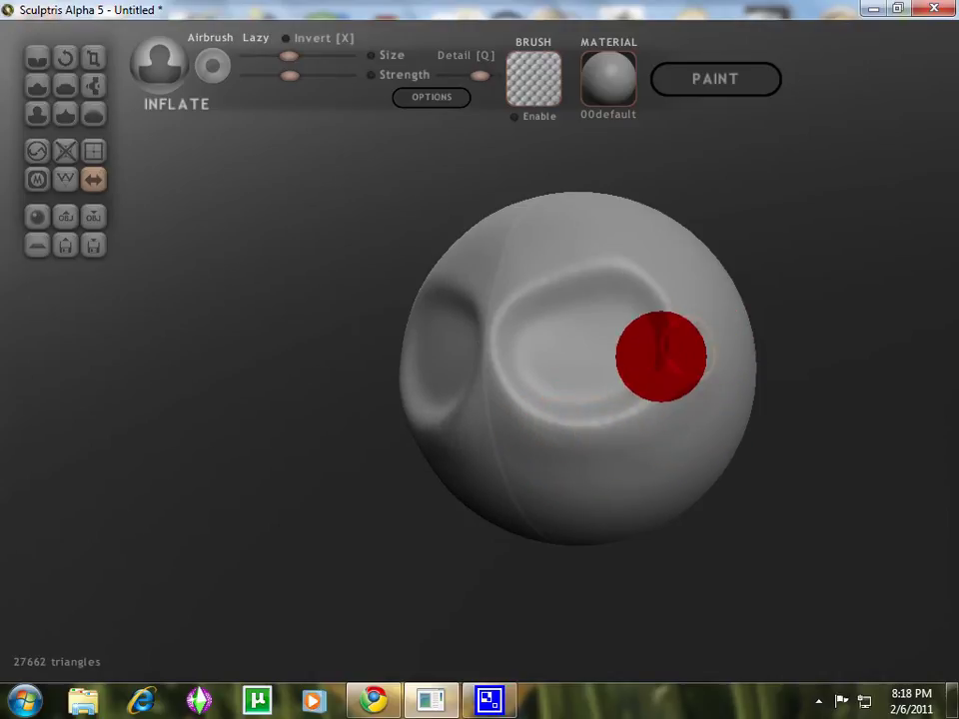
Deepen the centres of both eye sockets with the Draw tool
{"action": "scroll", "coordinate": [571, 384], "scroll_direction": "up", "scroll_amount": 5}
{"action": "mouse_move", "coordinate": [414, 352]}
{"action": "middle_mouse_down"}
{"action": "mouse_move", "coordinate": [513, 429]}
{"action": "mouse_move", "coordinate": [807, 461]}
{"action": "middle_mouse_up"}
{"action": "scroll", "coordinate": [590, 469], "scroll_direction": "up", "scroll_amount": 1}
{"action": "mouse_move", "coordinate": [581, 466]}
{"action": "right_mouse_down"}
{"action": "mouse_move", "coordinate": [570, 455]}
{"action": "mouse_move", "coordinate": [124, 354]}
{"action": "mouse_move", "coordinate": [566, 345]}
{"action": "mouse_move", "coordinate": [582, 446]}
{"action": "mouse_move", "coordinate": [740, 509]}
{"action": "mouse_move", "coordinate": [886, 464]}
{"action": "right_mouse_up"}
{"action": "scroll", "coordinate": [428, 279], "scroll_direction": "down", "scroll_amount": 8}
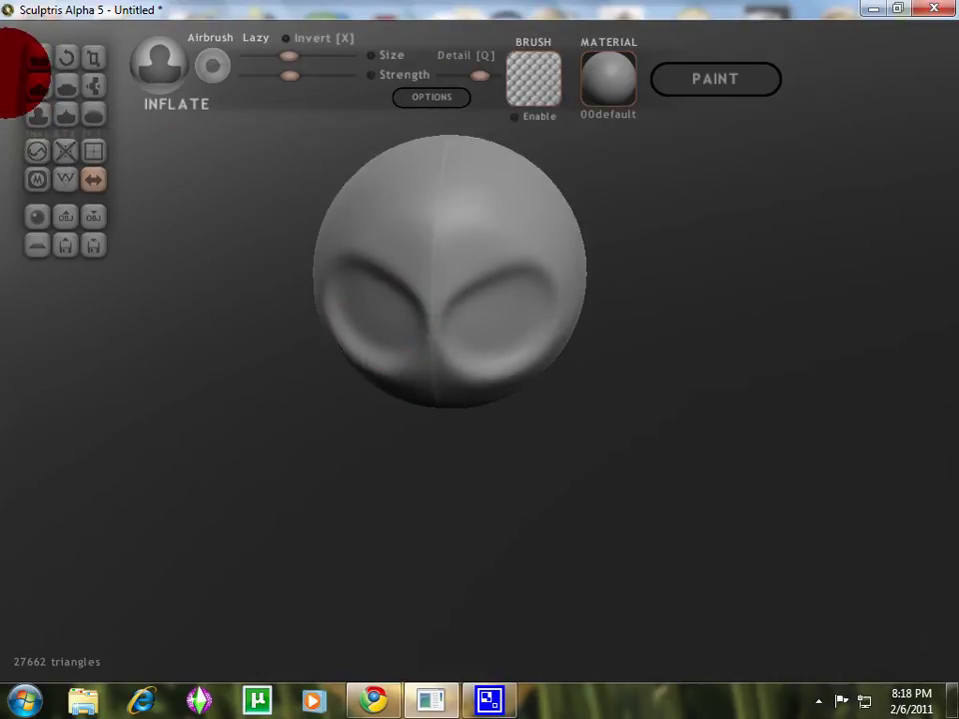
{"action": "left_click", "coordinate": [37, 84]}
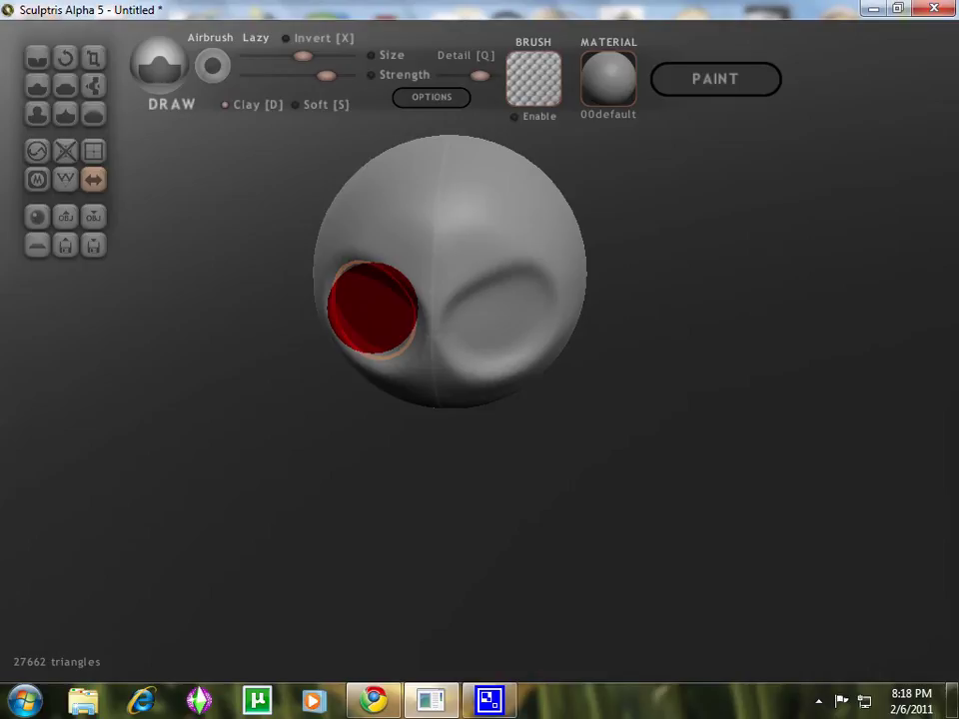
{"action": "left_click", "coordinate": [373, 308]}
{"action": "scroll", "coordinate": [534, 372], "scroll_direction": "up", "scroll_amount": 2}
{"action": "mouse_move", "coordinate": [441, 355]}
{"action": "right_mouse_down"}
{"action": "mouse_move", "coordinate": [533, 372]}
{"action": "mouse_move", "coordinate": [496, 326]}
{"action": "mouse_move", "coordinate": [249, 389]}
{"action": "right_mouse_up"}
{"action": "scroll", "coordinate": [399, 310], "scroll_direction": "down", "scroll_amount": 2}
{"action": "mouse_move", "coordinate": [362, 314]}
{"action": "left_mouse_down"}
{"action": "mouse_move", "coordinate": [413, 336]}
{"action": "mouse_move", "coordinate": [371, 298]}
{"action": "left_mouse_up"}
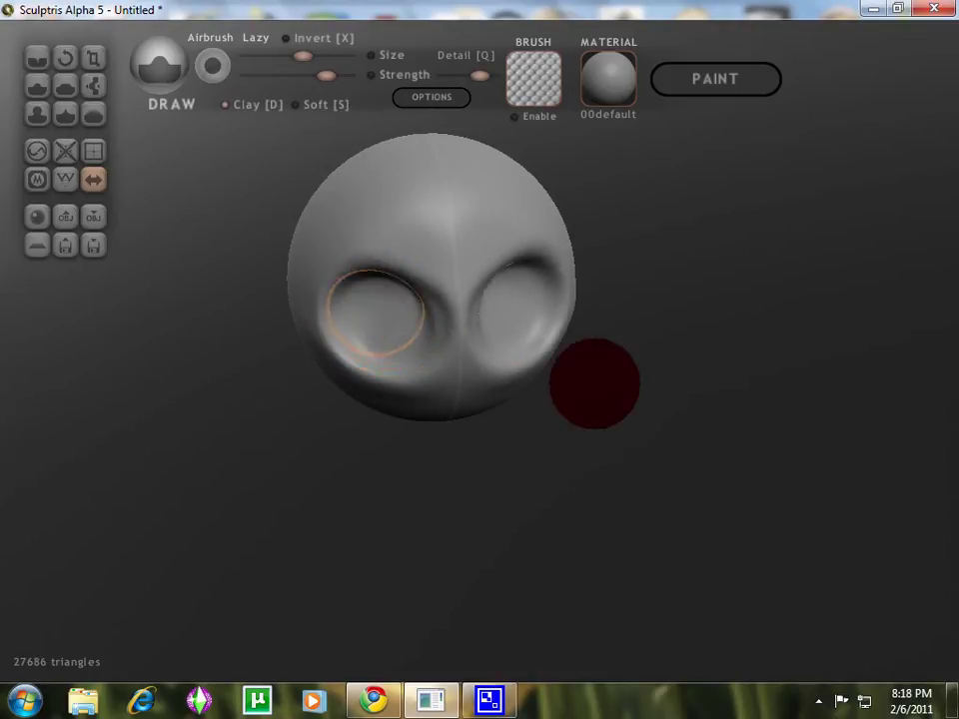
Adjust the form around the deepened eye sockets with the Grab tool
{"action": "scroll", "coordinate": [596, 384], "scroll_direction": "up", "scroll_amount": 2}
{"action": "mouse_move", "coordinate": [380, 320]}
{"action": "right_mouse_down"}
{"action": "mouse_move", "coordinate": [476, 383]}
{"action": "mouse_move", "coordinate": [324, 286]}
{"action": "mouse_move", "coordinate": [246, 325]}
{"action": "right_mouse_up"}
{"action": "scroll", "coordinate": [300, 309], "scroll_direction": "down", "scroll_amount": 3}
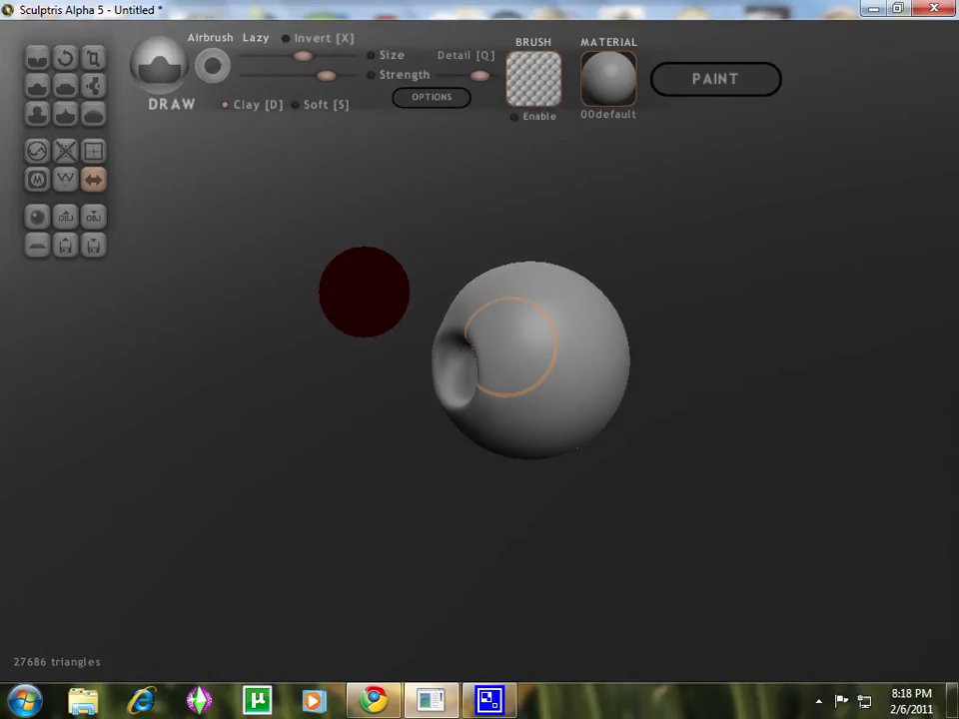
{"action": "left_click", "coordinate": [93, 85]}
{"action": "mouse_move", "coordinate": [415, 286]}
{"action": "right_mouse_down"}
{"action": "mouse_move", "coordinate": [573, 316]}
{"action": "mouse_move", "coordinate": [572, 289]}
{"action": "mouse_move", "coordinate": [530, 332]}
{"action": "right_mouse_up"}
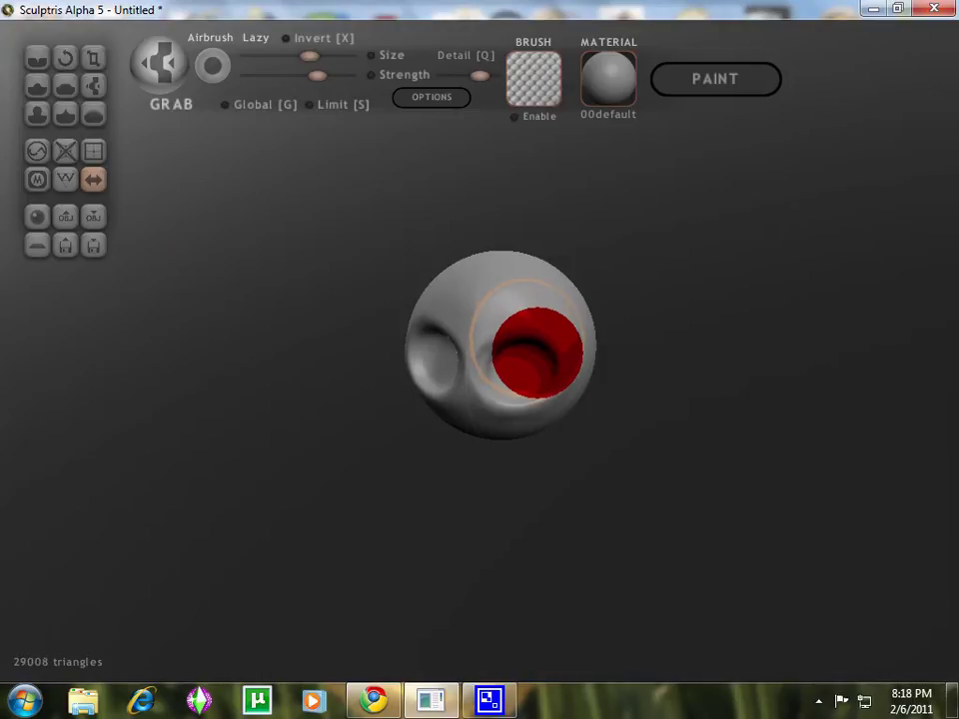
{"action": "scroll", "coordinate": [593, 321], "scroll_direction": "up", "scroll_amount": 2}
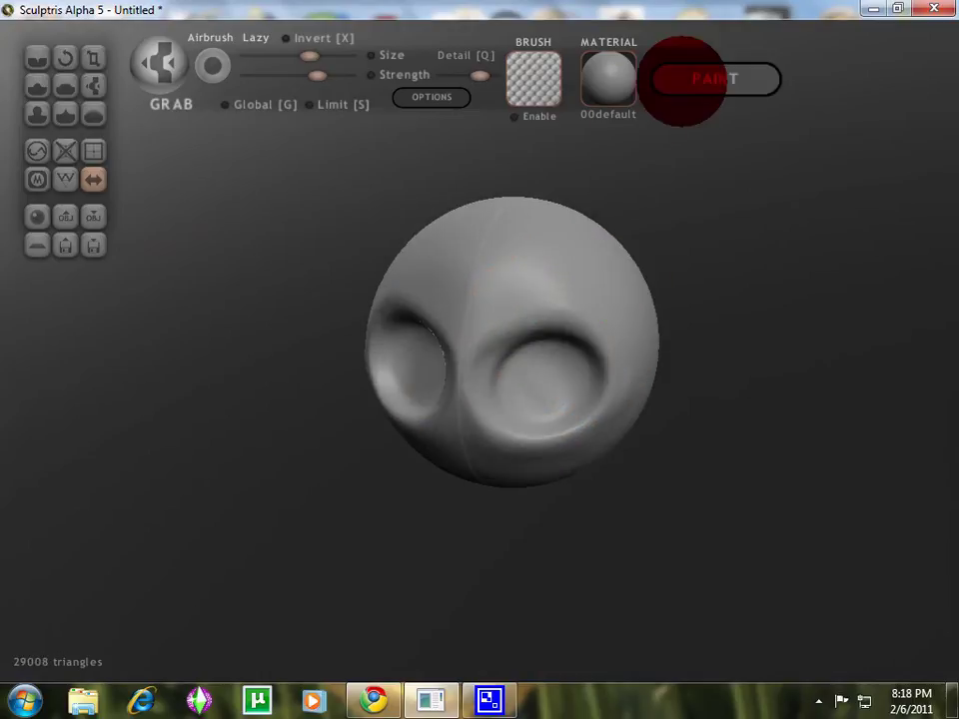
Switch to paint mode and build the texture mapping at resolution 1024
{"action": "left_click", "coordinate": [689, 79]}
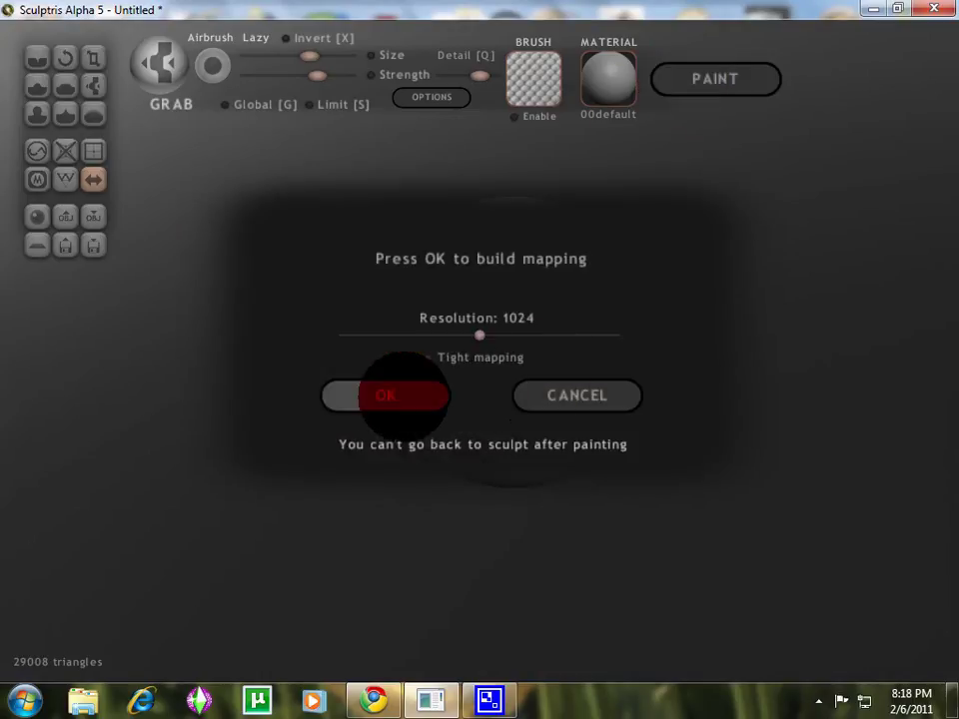
{"action": "key", "text": "Return"}
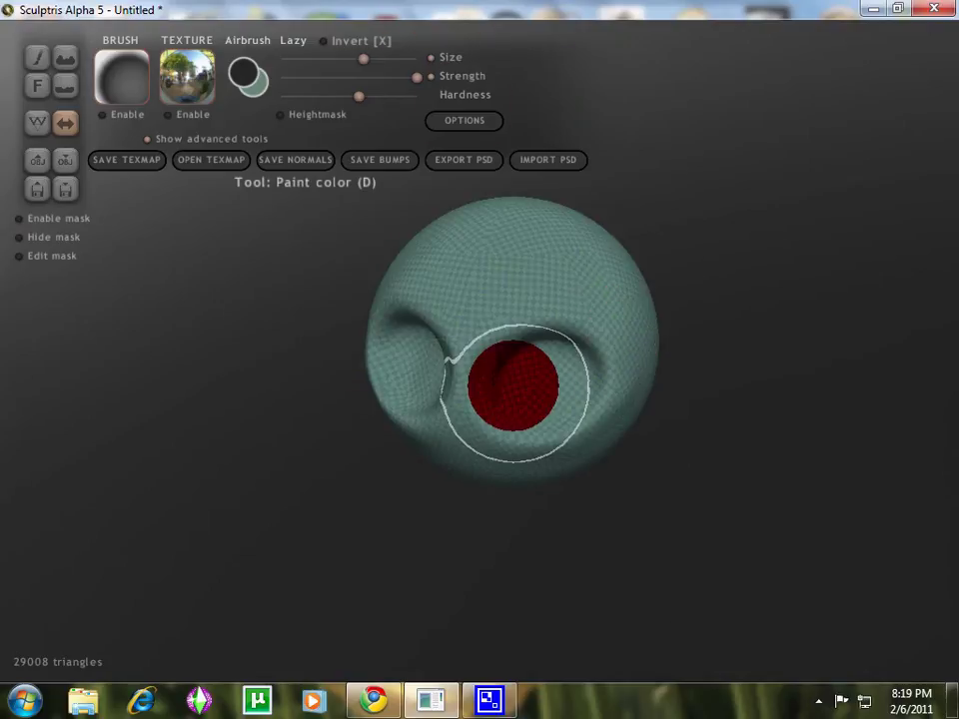
Examine the checkered mapping on the head and around the eye sockets from several angles and distances
{"action": "scroll", "coordinate": [488, 368], "scroll_direction": "up", "scroll_amount": 5}
{"action": "scroll", "coordinate": [465, 370], "scroll_direction": "down", "scroll_amount": 6}
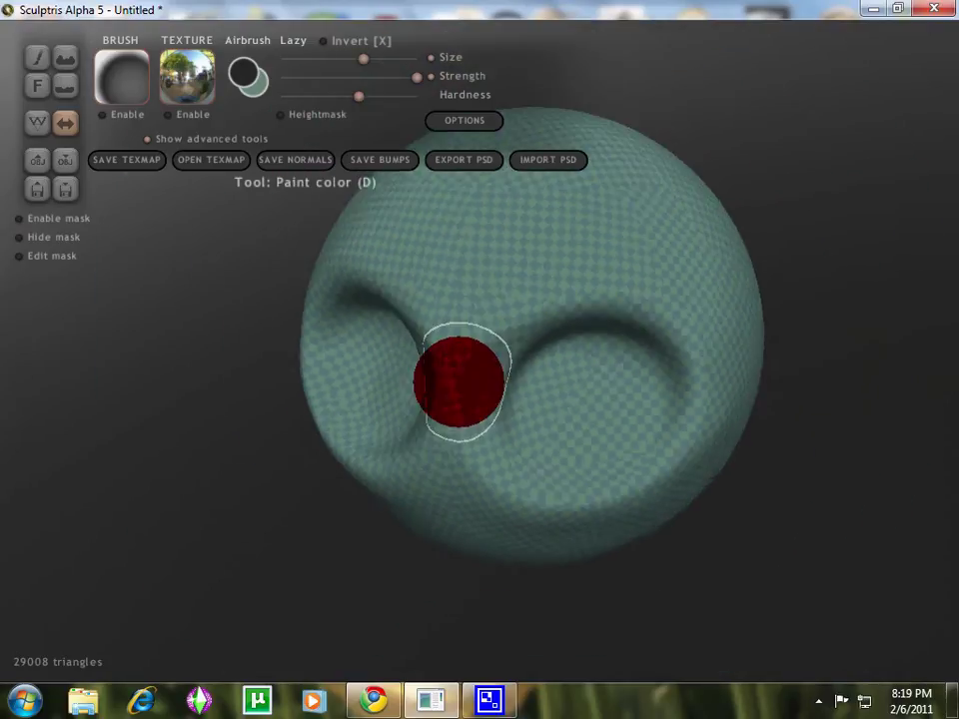
{"action": "mouse_move", "coordinate": [501, 436]}
{"action": "right_mouse_down"}
{"action": "mouse_move", "coordinate": [712, 397]}
{"action": "mouse_move", "coordinate": [730, 383]}
{"action": "right_mouse_up"}
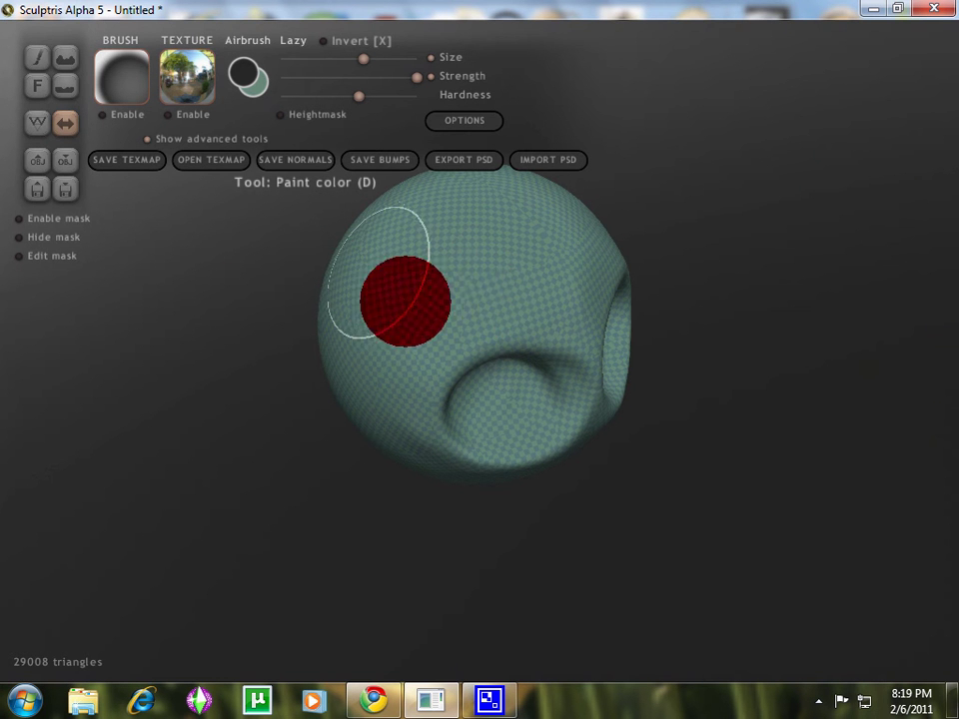
{"action": "scroll", "coordinate": [497, 309], "scroll_direction": "up", "scroll_amount": 6}
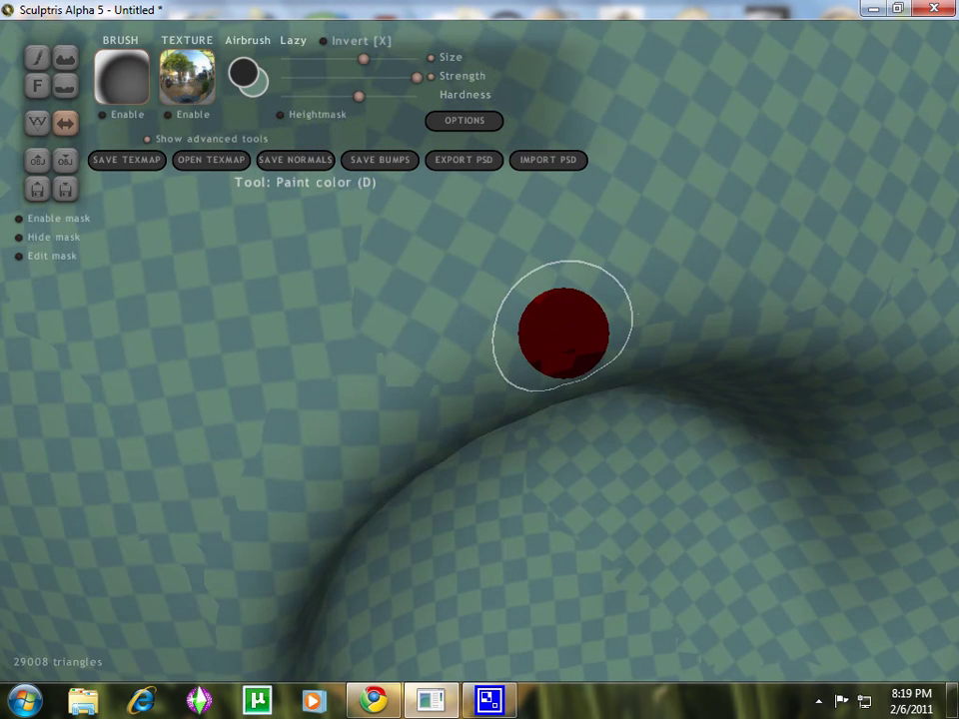
{"action": "scroll", "coordinate": [517, 359], "scroll_direction": "down", "scroll_amount": 7}
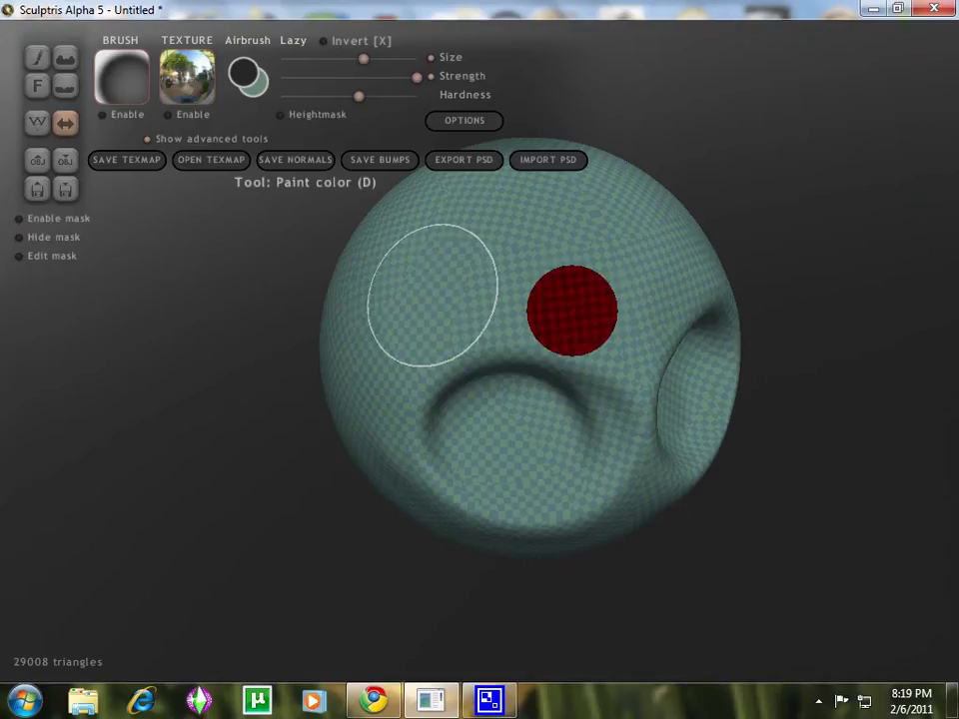
{"action": "mouse_move", "coordinate": [498, 425]}
{"action": "right_mouse_down"}
{"action": "mouse_move", "coordinate": [469, 368]}
{"action": "mouse_move", "coordinate": [476, 343]}
{"action": "mouse_move", "coordinate": [387, 275]}
{"action": "right_mouse_up"}
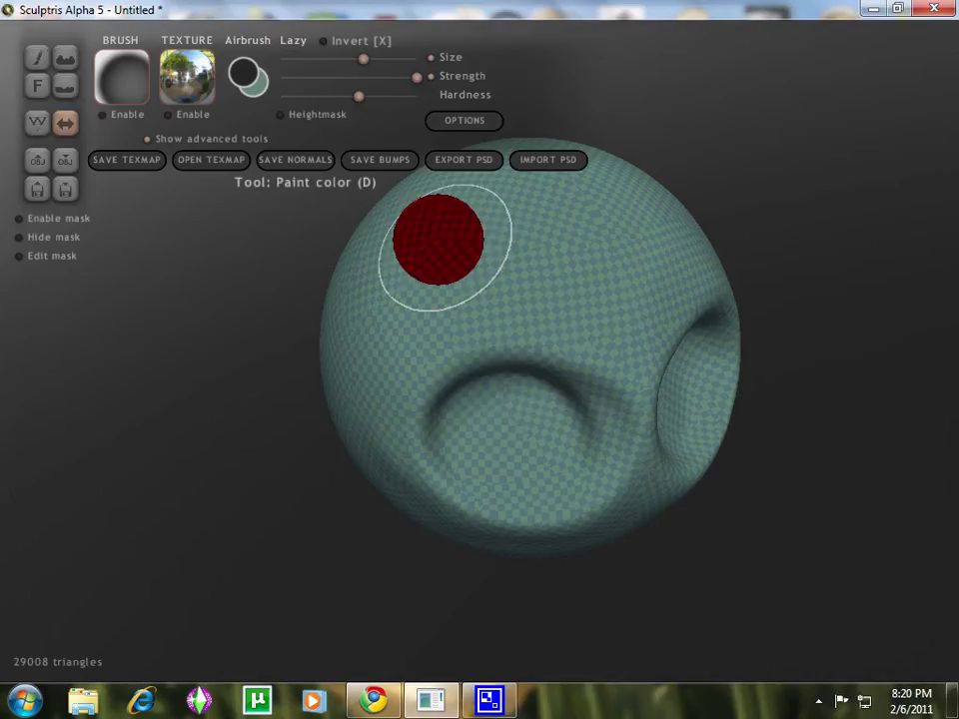
{"action": "scroll", "coordinate": [346, 227], "scroll_direction": "down", "scroll_amount": 3}
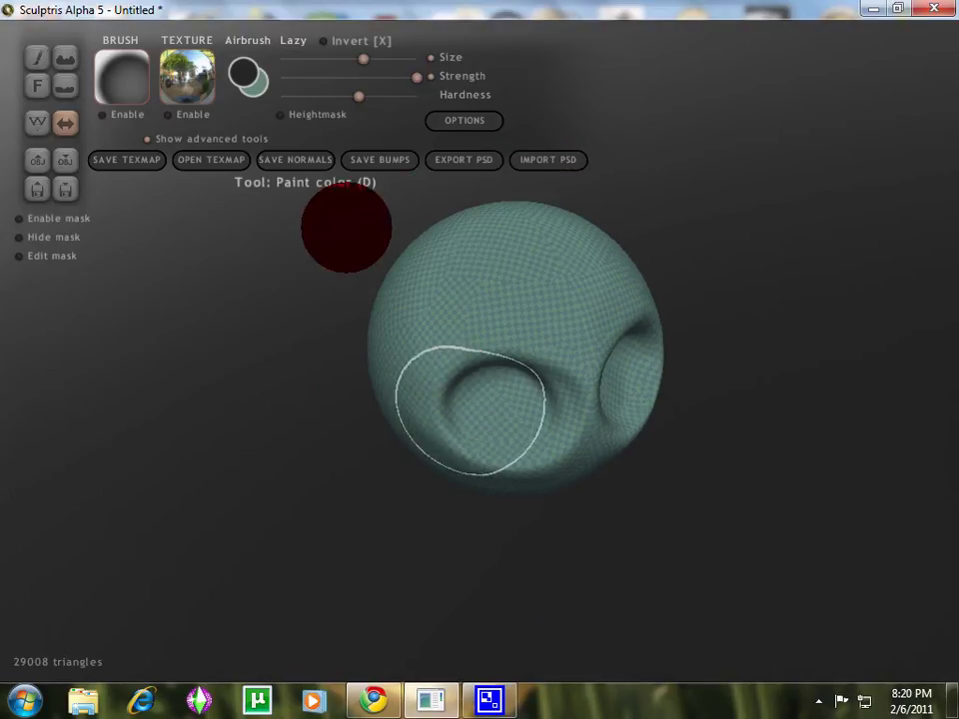
Set the paint color to dark blue and paint a broad area across the forehead above the eye sockets
{"action": "left_click", "coordinate": [248, 78]}
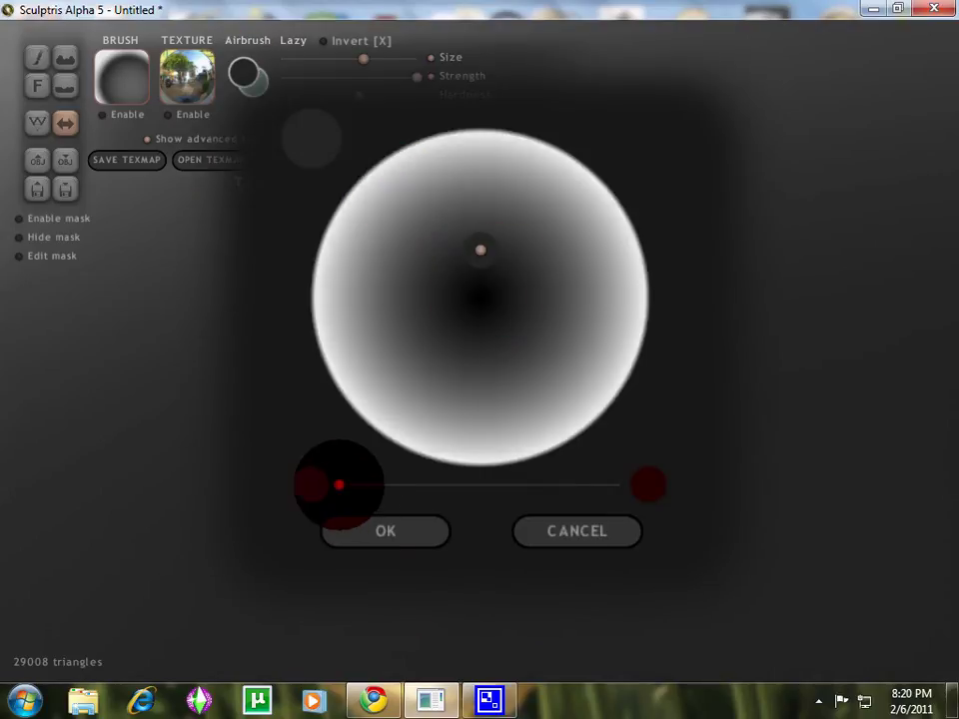
{"action": "left_click_drag", "start_coordinate": [428, 485], "coordinate": [541, 484]}
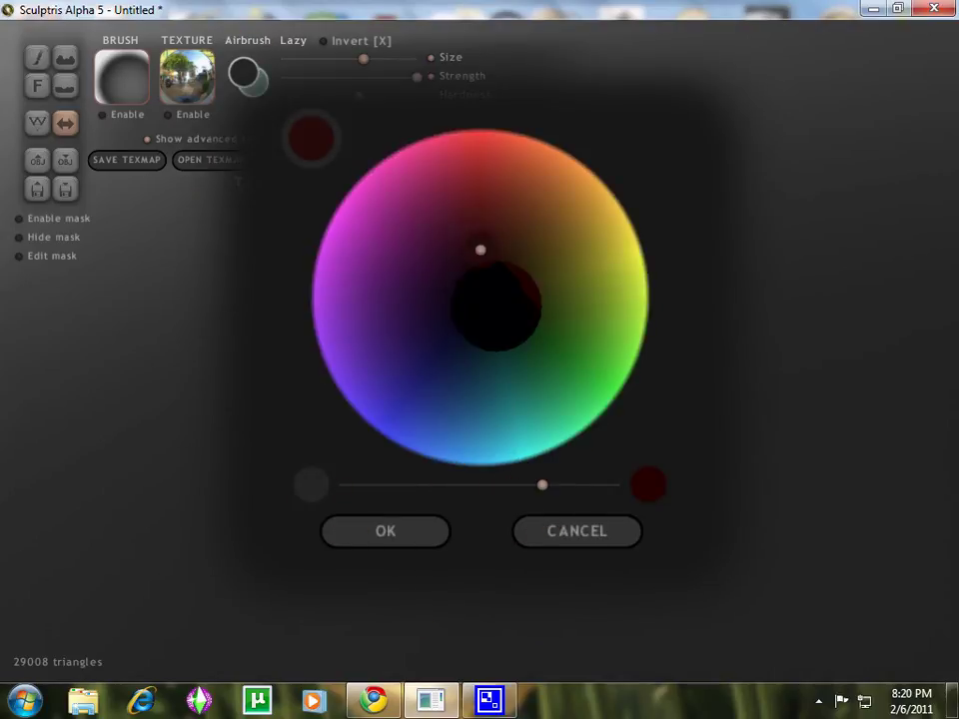
{"action": "mouse_move", "coordinate": [467, 285]}
{"action": "left_mouse_down"}
{"action": "mouse_move", "coordinate": [441, 394]}
{"action": "mouse_move", "coordinate": [441, 349]}
{"action": "mouse_move", "coordinate": [477, 326]}
{"action": "mouse_move", "coordinate": [464, 292]}
{"action": "mouse_move", "coordinate": [501, 285]}
{"action": "mouse_move", "coordinate": [543, 296]}
{"action": "left_mouse_up"}
{"action": "left_click", "coordinate": [417, 525]}
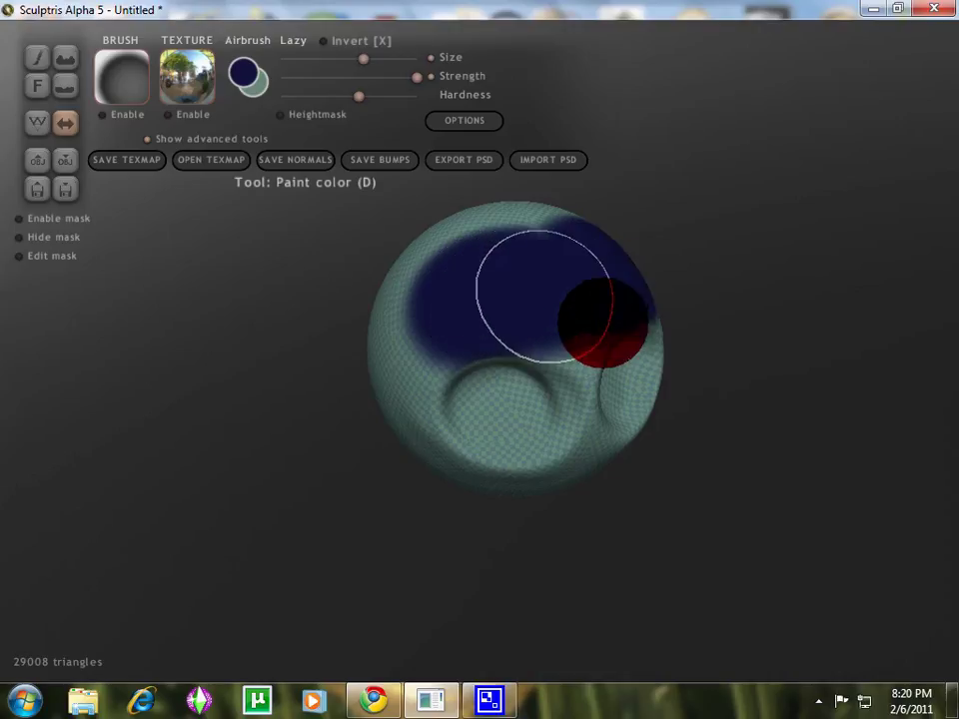
{"action": "scroll", "coordinate": [240, 323], "scroll_direction": "up", "scroll_amount": 3}
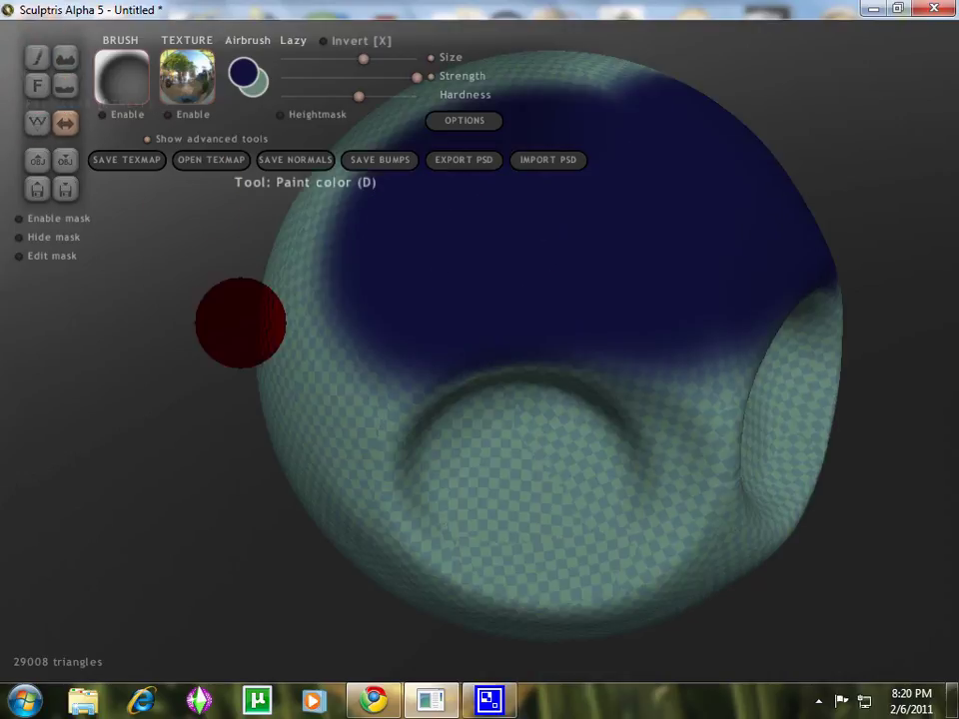
{"action": "scroll", "coordinate": [241, 322], "scroll_direction": "up", "scroll_amount": 1}
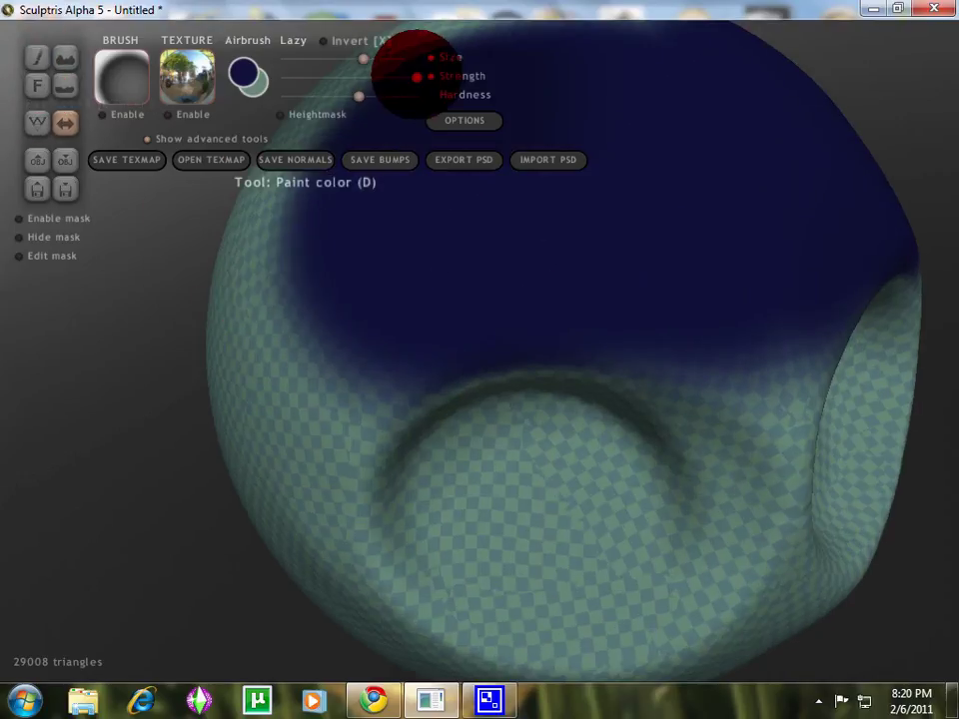
Lower the brush strength to about a third and paint a faint blue patch inside the eye socket
{"action": "left_click_drag", "start_coordinate": [399, 78], "coordinate": [310, 77]}
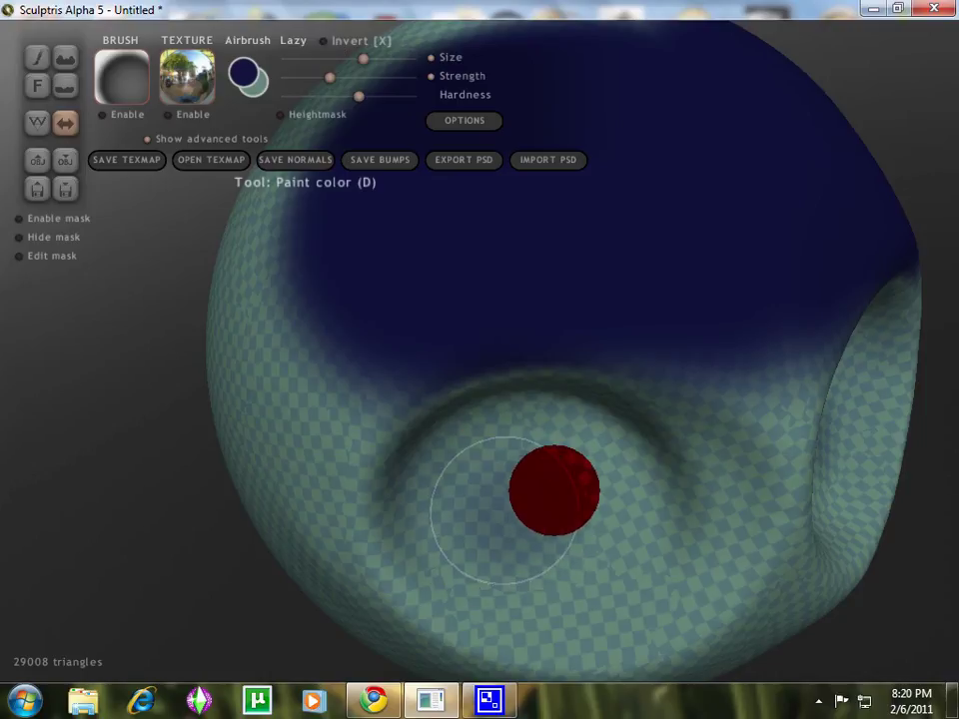
{"action": "mouse_move", "coordinate": [382, 454]}
{"action": "right_mouse_down"}
{"action": "mouse_move", "coordinate": [229, 370]}
{"action": "mouse_move", "coordinate": [179, 360]}
{"action": "mouse_move", "coordinate": [280, 474]}
{"action": "mouse_move", "coordinate": [483, 505]}
{"action": "mouse_move", "coordinate": [749, 484]}
{"action": "right_mouse_up"}
{"action": "scroll", "coordinate": [483, 505], "scroll_direction": "down", "scroll_amount": 5}
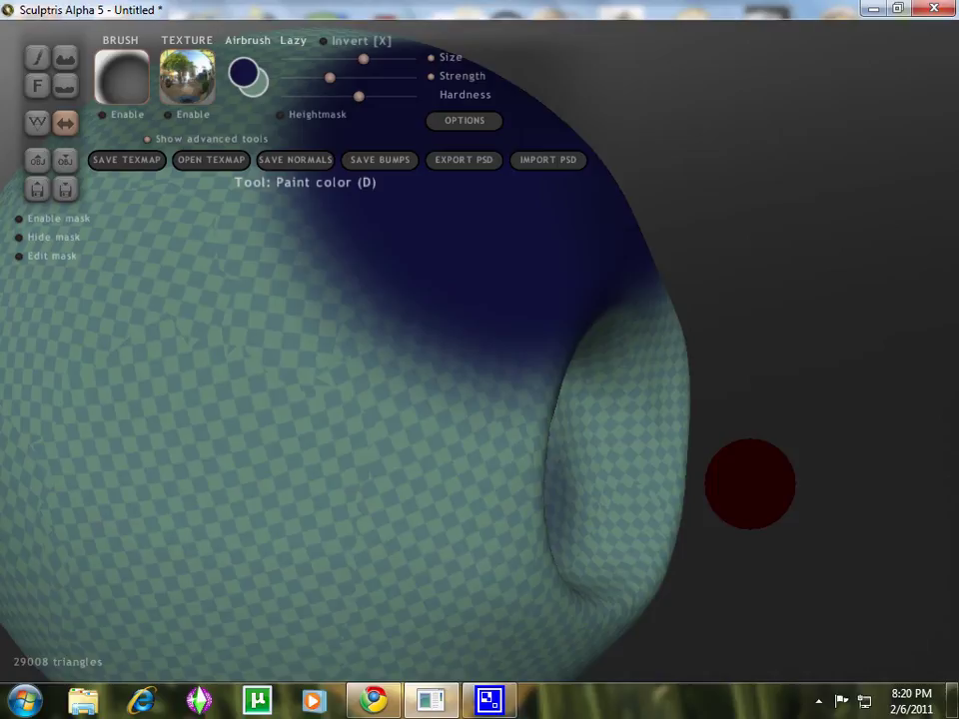
{"action": "scroll", "coordinate": [601, 541], "scroll_direction": "up", "scroll_amount": 3}
{"action": "scroll", "coordinate": [540, 524], "scroll_direction": "down", "scroll_amount": 5}
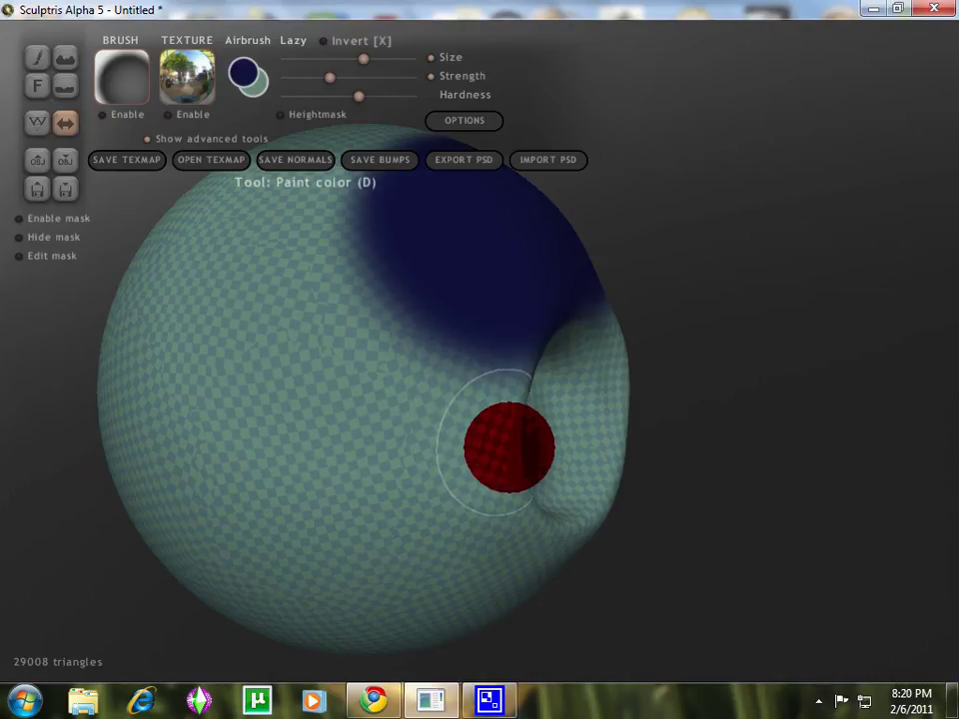
Enlarge the brush, raise its strength to about 70 percent, and paint dark blue across the side of the head and the eye socket
{"action": "scroll", "coordinate": [519, 472], "scroll_direction": "down", "scroll_amount": 3}
{"action": "left_click_drag", "start_coordinate": [548, 478], "coordinate": [234, 451]}
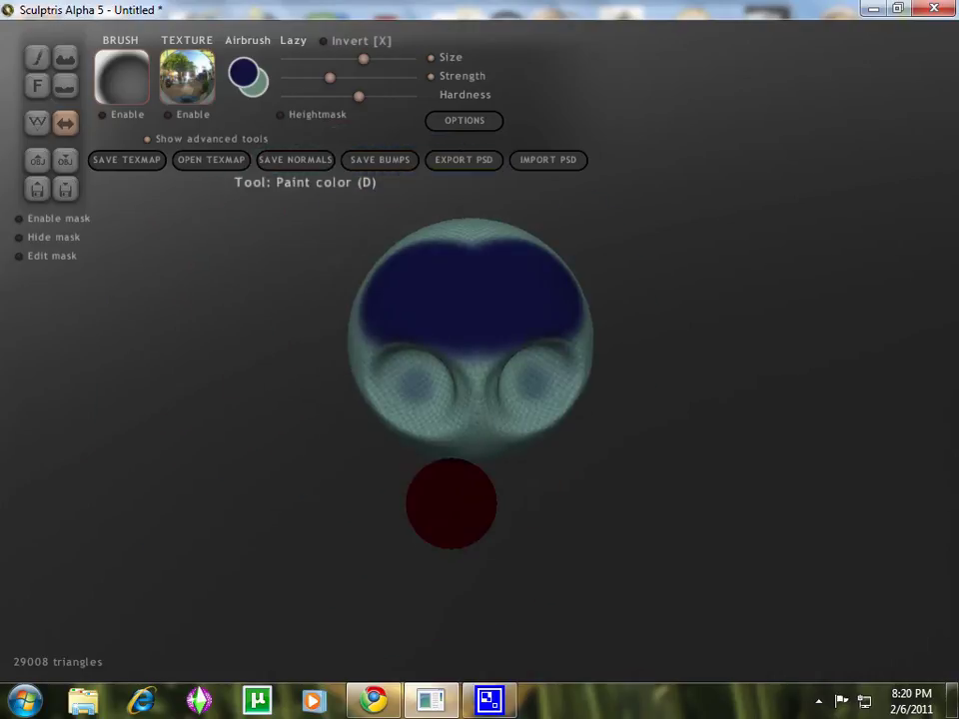
{"action": "scroll", "coordinate": [448, 506], "scroll_direction": "up", "scroll_amount": 3}
{"action": "mouse_move", "coordinate": [445, 508]}
{"action": "middle_mouse_down"}
{"action": "mouse_move", "coordinate": [593, 499]}
{"action": "mouse_move", "coordinate": [624, 454]}
{"action": "middle_mouse_up"}
{"action": "scroll", "coordinate": [623, 454], "scroll_direction": "down", "scroll_amount": 1}
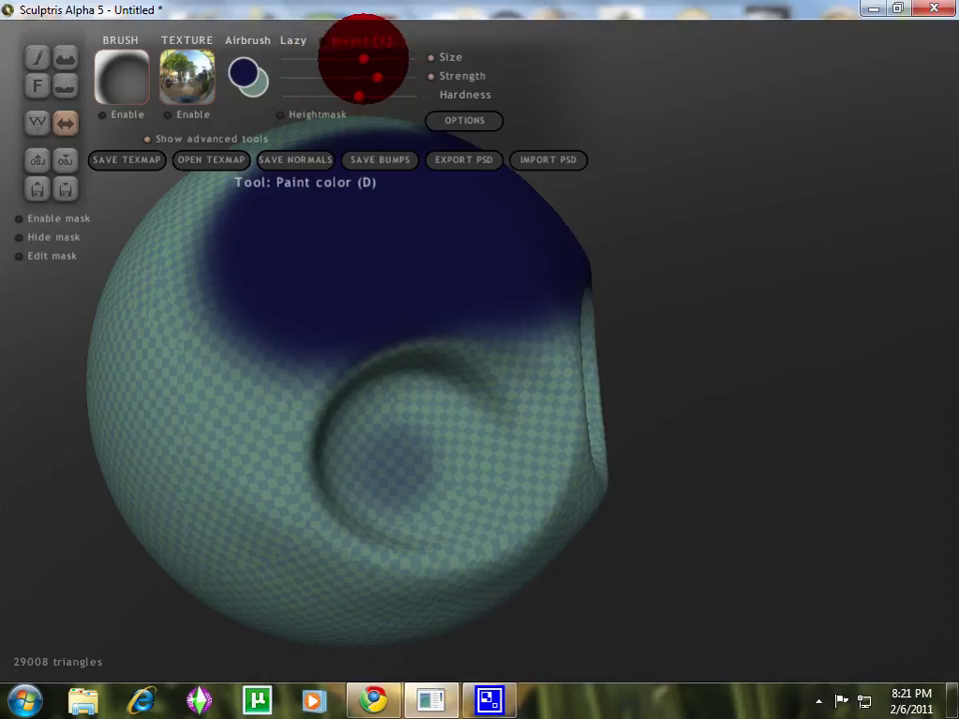
{"action": "mouse_move", "coordinate": [258, 244]}
{"action": "left_mouse_down"}
{"action": "mouse_move", "coordinate": [156, 343]}
{"action": "mouse_move", "coordinate": [124, 429]}
{"action": "mouse_move", "coordinate": [126, 467]}
{"action": "mouse_move", "coordinate": [148, 516]}
{"action": "mouse_move", "coordinate": [197, 551]}
{"action": "mouse_move", "coordinate": [317, 581]}
{"action": "mouse_move", "coordinate": [379, 610]}
{"action": "mouse_move", "coordinate": [503, 611]}
{"action": "mouse_move", "coordinate": [636, 547]}
{"action": "mouse_move", "coordinate": [41, 88]}
{"action": "left_mouse_up"}
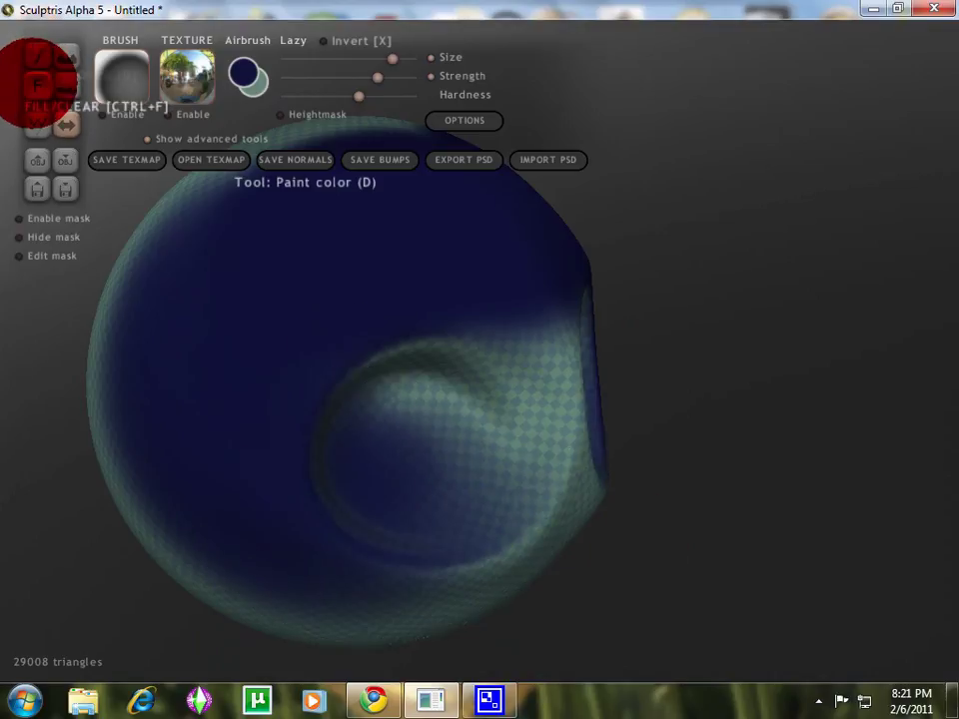
Fill the whole model with dark blue, repeating the fill until the checkered base is fully covered
{"action": "left_click", "coordinate": [38, 82]}
{"action": "scroll", "coordinate": [321, 300], "scroll_direction": "down", "scroll_amount": 3}
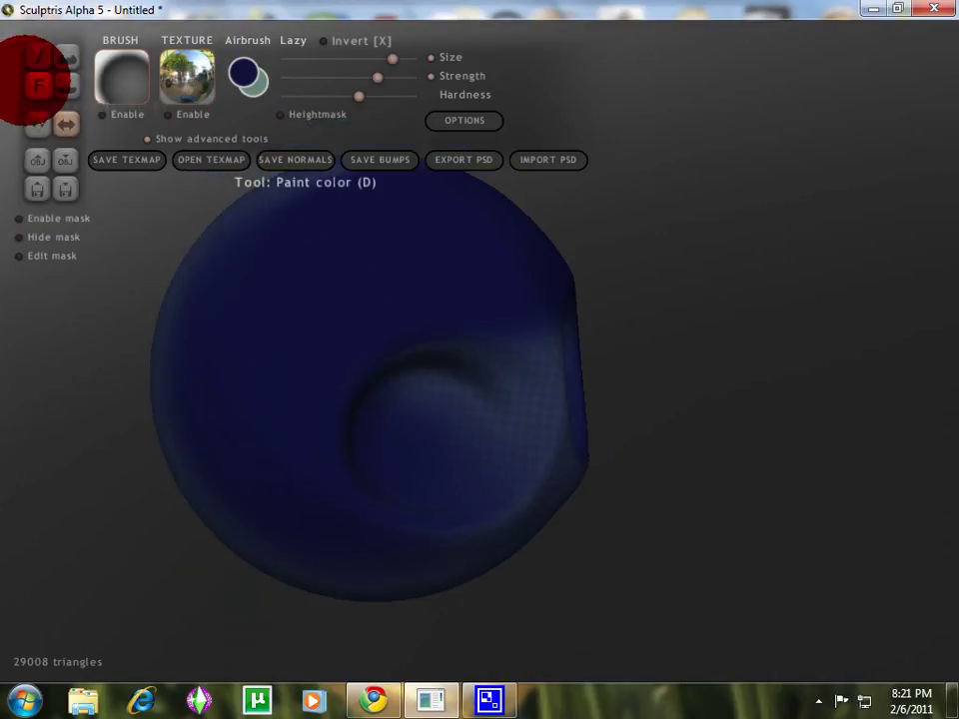
{"action": "left_click", "coordinate": [38, 86]}
{"action": "scroll", "coordinate": [440, 389], "scroll_direction": "up", "scroll_amount": 3}
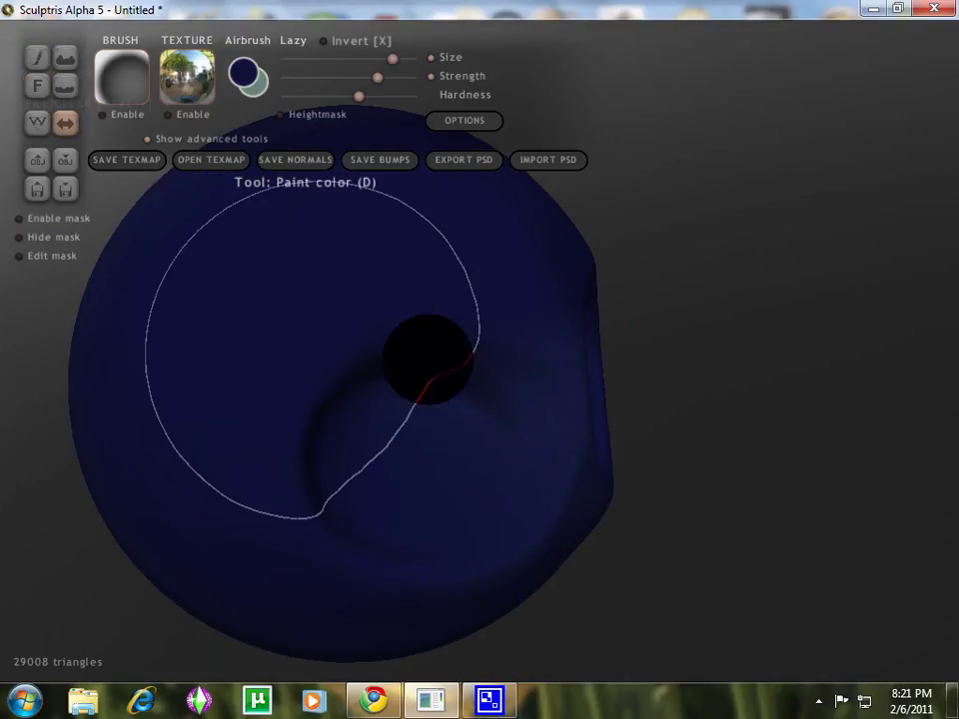
{"action": "middle_click_drag", "start_coordinate": [213, 377], "coordinate": [157, 370]}
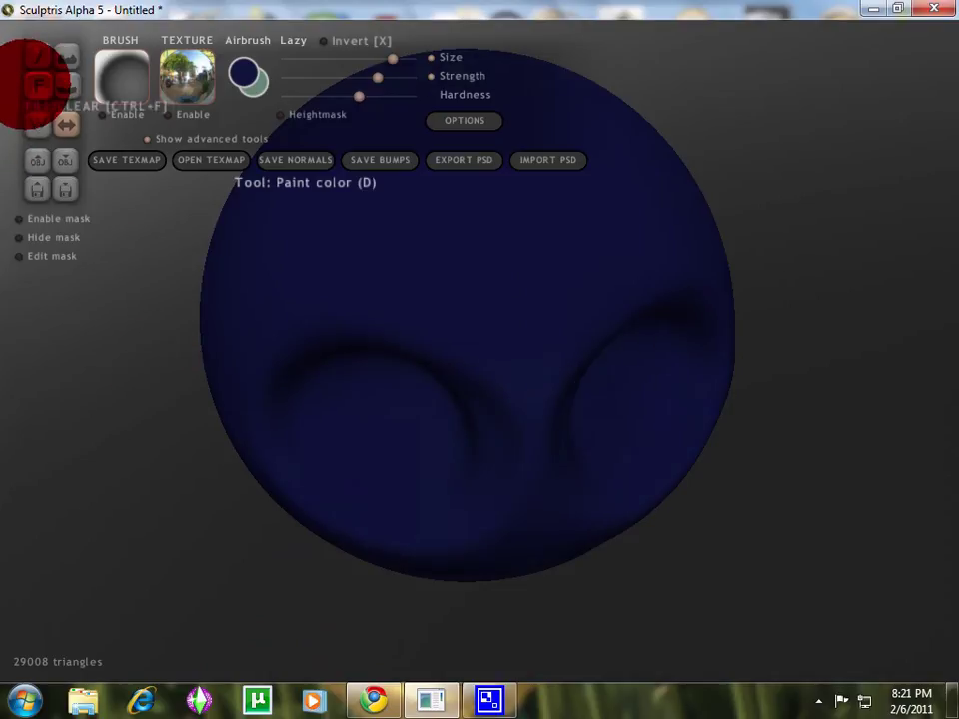
{"action": "scroll", "coordinate": [420, 397], "scroll_direction": "down", "scroll_amount": 5}
{"action": "mouse_move", "coordinate": [503, 453]}
{"action": "middle_mouse_down"}
{"action": "mouse_move", "coordinate": [269, 386]}
{"action": "mouse_move", "coordinate": [259, 313]}
{"action": "middle_mouse_up"}
{"action": "scroll", "coordinate": [497, 386], "scroll_direction": "up", "scroll_amount": 6}
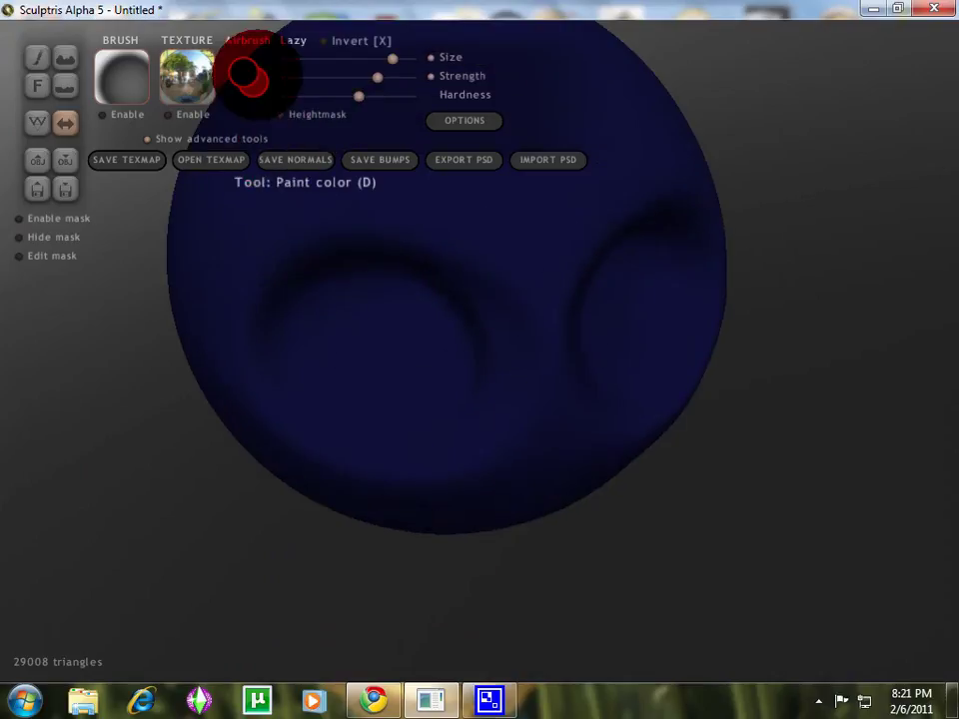
Set the paint color to a medium green
{"action": "left_click", "coordinate": [245, 76]}
{"action": "left_click_drag", "start_coordinate": [440, 352], "coordinate": [562, 311]}
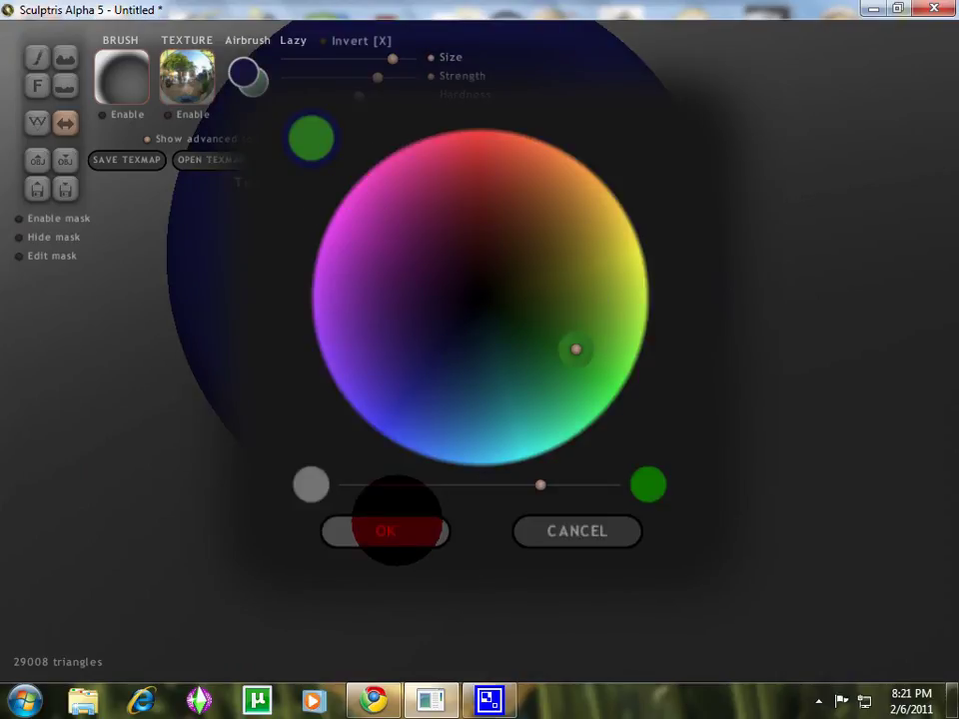
{"action": "left_click", "coordinate": [396, 530]}
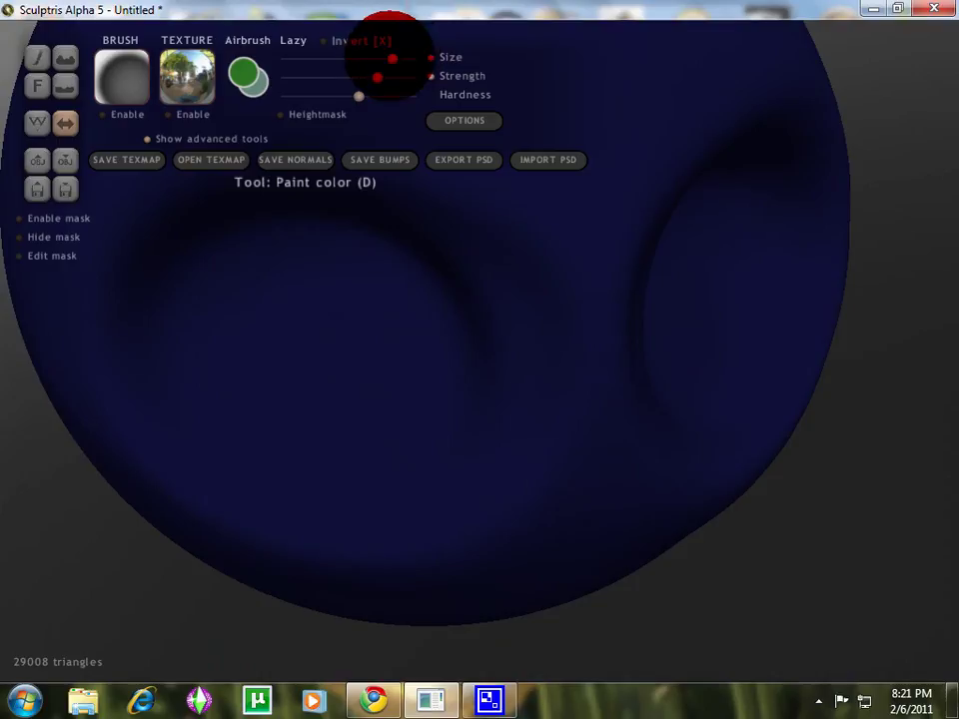
Reduce the brush size to about 60 percent and paint a solid green circle in the center of each eye socket
{"action": "scroll", "coordinate": [317, 399], "scroll_direction": "down", "scroll_amount": 5}
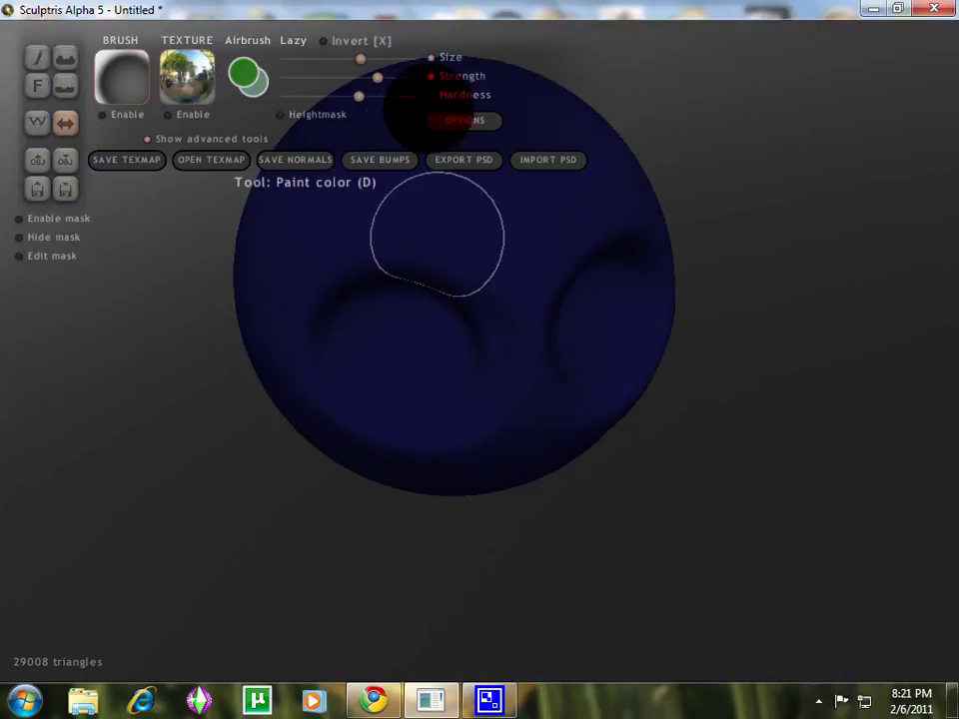
{"action": "scroll", "coordinate": [399, 368], "scroll_direction": "up", "scroll_amount": 4}
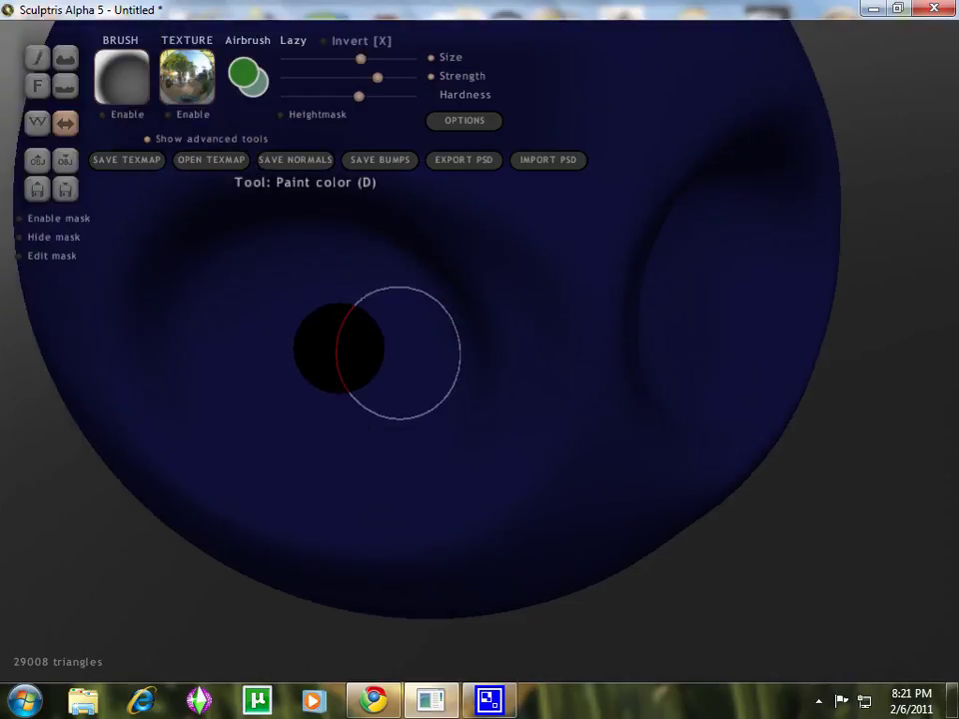
{"action": "scroll", "coordinate": [329, 337], "scroll_direction": "down", "scroll_amount": 1}
{"action": "left_click_drag", "start_coordinate": [327, 338], "coordinate": [343, 341]}
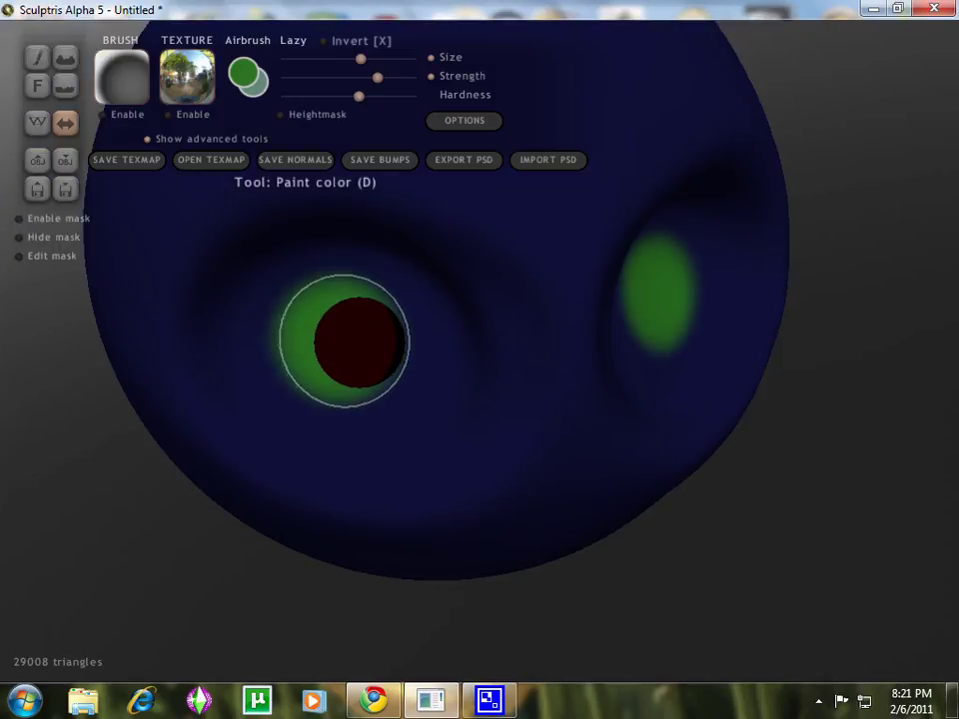
{"action": "right_click_drag", "start_coordinate": [350, 340], "coordinate": [376, 381]}
{"action": "scroll", "coordinate": [369, 369], "scroll_direction": "down", "scroll_amount": 2}
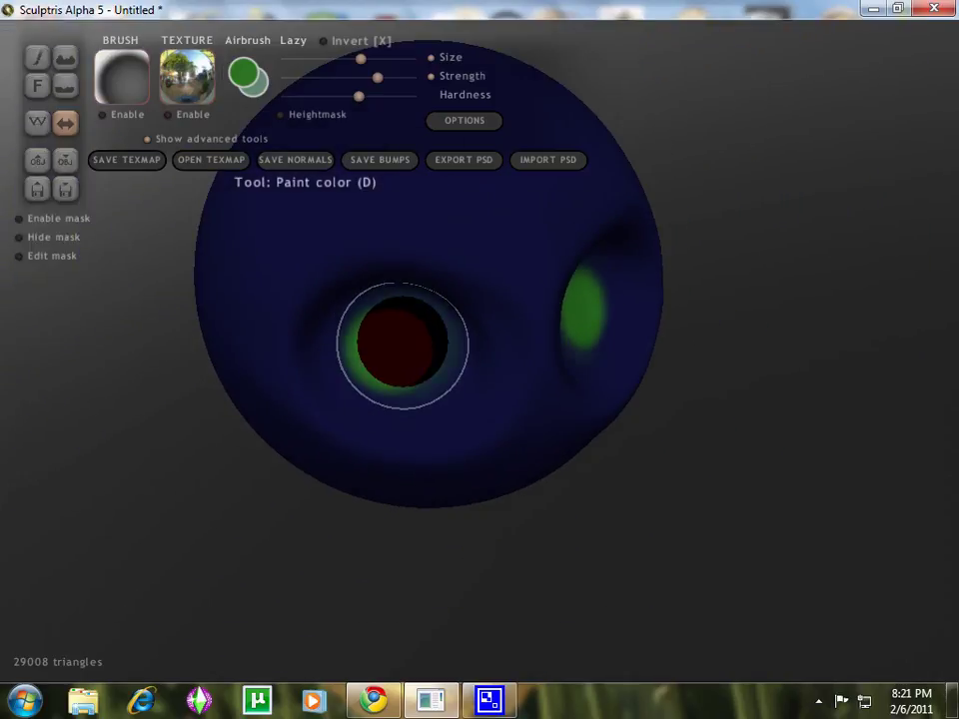
Lower the brush strength to about 40 percent and paint a faint green band along the lower edge of the eye sockets
{"action": "scroll", "coordinate": [402, 392], "scroll_direction": "up", "scroll_amount": 2}
{"action": "scroll", "coordinate": [402, 391], "scroll_direction": "up", "scroll_amount": 3}
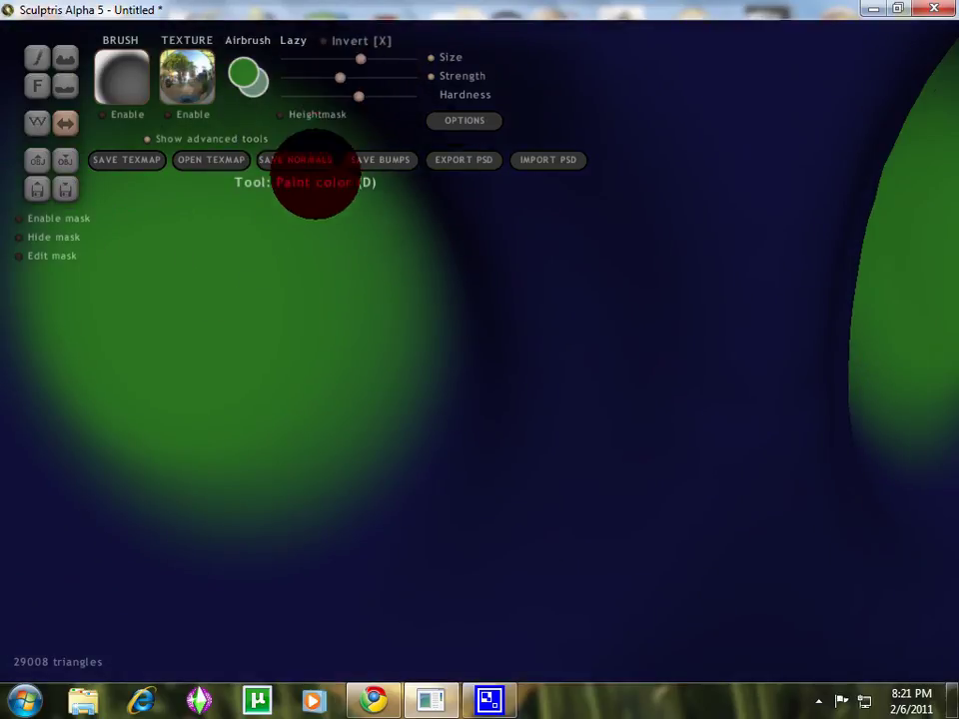
{"action": "scroll", "coordinate": [329, 307], "scroll_direction": "down", "scroll_amount": 2}
{"action": "mouse_move", "coordinate": [358, 539]}
{"action": "left_mouse_down"}
{"action": "mouse_move", "coordinate": [262, 580]}
{"action": "mouse_move", "coordinate": [60, 513]}
{"action": "mouse_move", "coordinate": [1, 424]}
{"action": "left_mouse_up"}
{"action": "scroll", "coordinate": [251, 476], "scroll_direction": "down", "scroll_amount": 1}
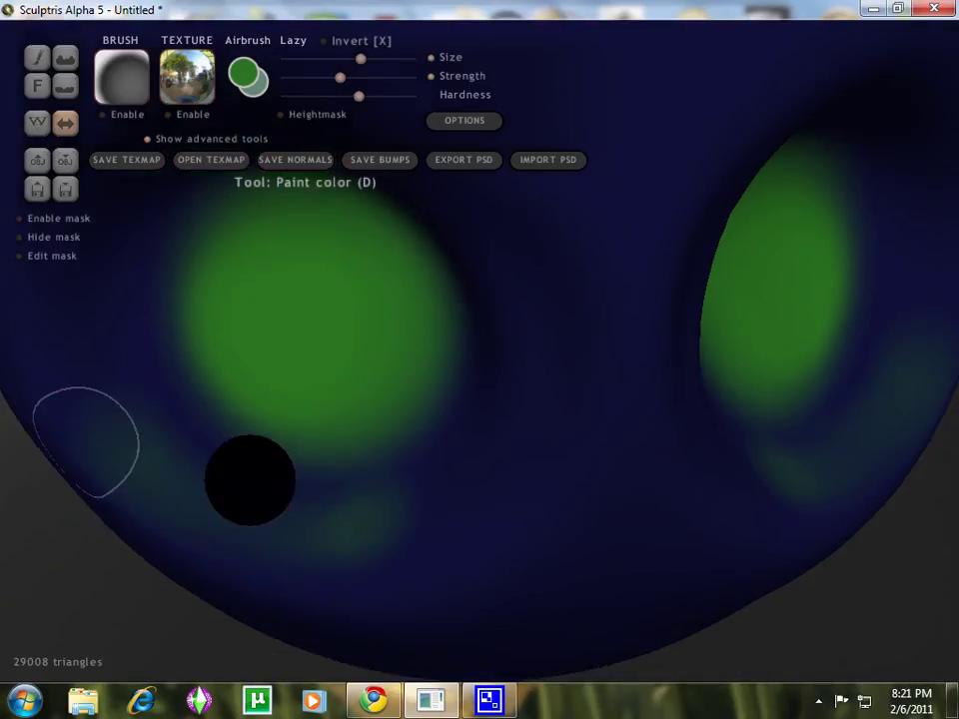
{"action": "scroll", "coordinate": [366, 522], "scroll_direction": "down", "scroll_amount": 2}
Extend the faint green shading around the outer and inner sides of both eye sockets and toward the nose area
{"action": "middle_click_drag", "start_coordinate": [367, 526], "coordinate": [584, 499]}
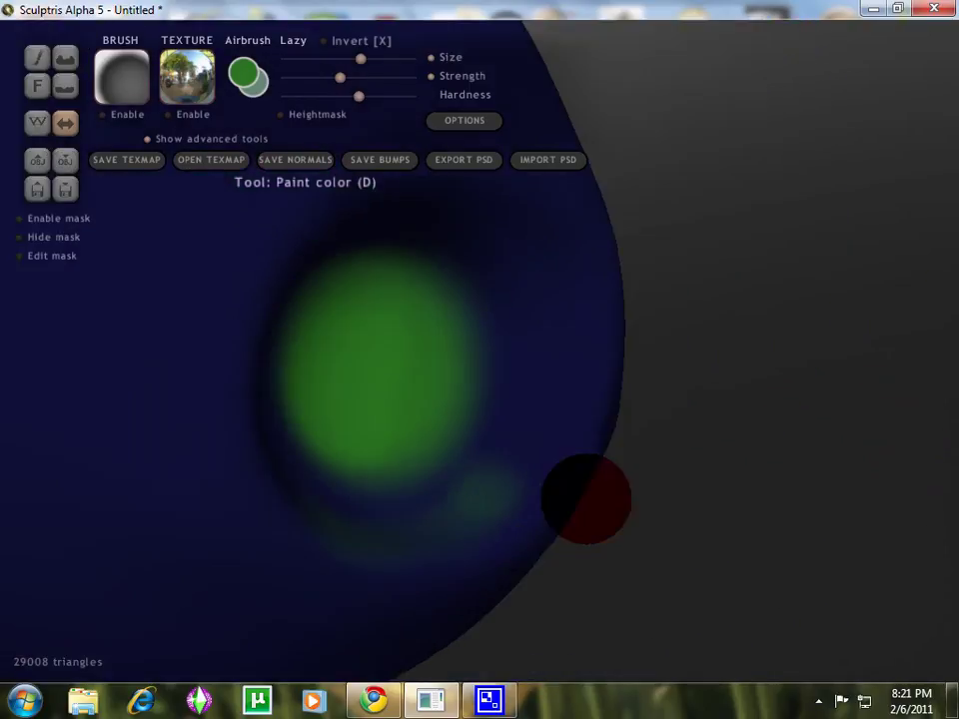
{"action": "scroll", "coordinate": [468, 561], "scroll_direction": "up", "scroll_amount": 4}
{"action": "scroll", "coordinate": [529, 569], "scroll_direction": "down", "scroll_amount": 2}
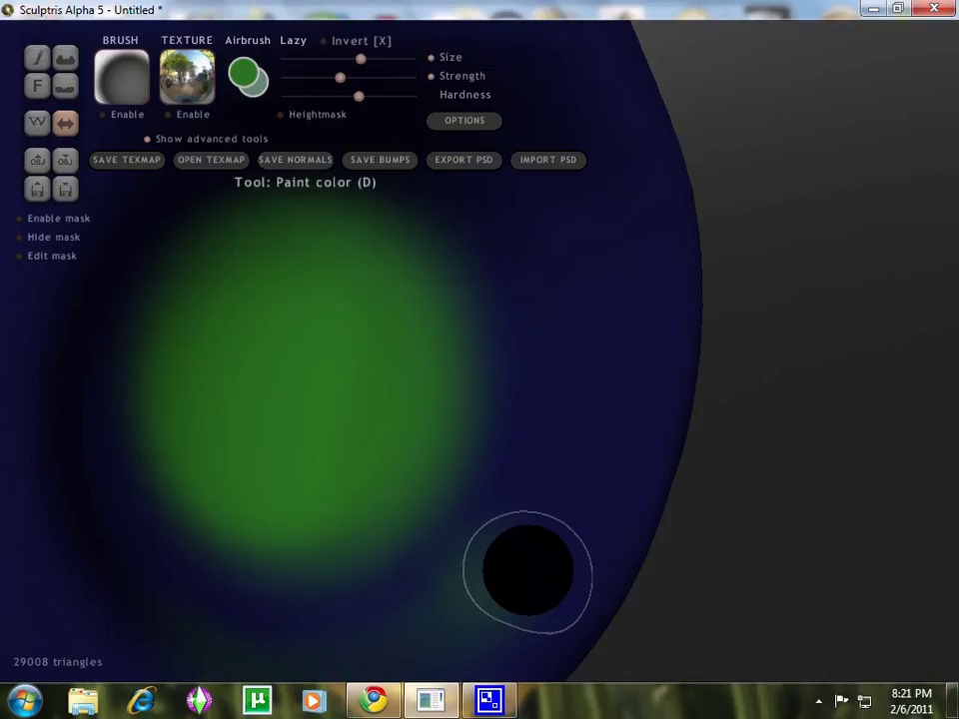
{"action": "scroll", "coordinate": [527, 569], "scroll_direction": "down", "scroll_amount": 2}
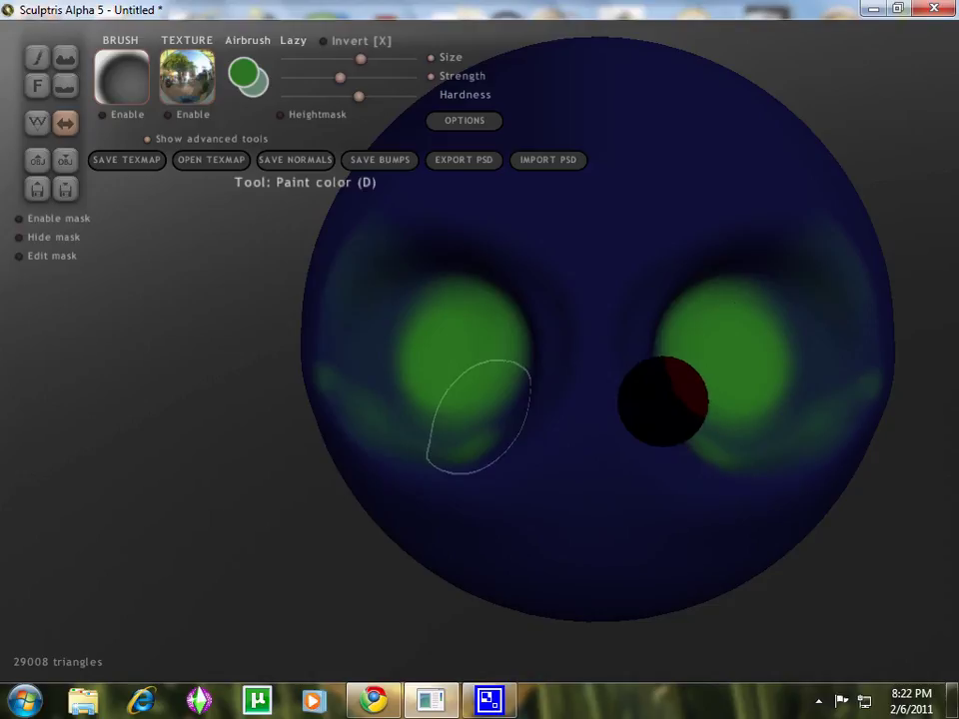
{"action": "mouse_move", "coordinate": [463, 503]}
{"action": "right_mouse_down"}
{"action": "mouse_move", "coordinate": [552, 545]}
{"action": "mouse_move", "coordinate": [313, 564]}
{"action": "mouse_move", "coordinate": [332, 543]}
{"action": "mouse_move", "coordinate": [458, 564]}
{"action": "mouse_move", "coordinate": [633, 449]}
{"action": "mouse_move", "coordinate": [445, 372]}
{"action": "mouse_move", "coordinate": [279, 389]}
{"action": "mouse_move", "coordinate": [419, 399]}
{"action": "mouse_move", "coordinate": [578, 463]}
{"action": "mouse_move", "coordinate": [589, 400]}
{"action": "right_mouse_up"}
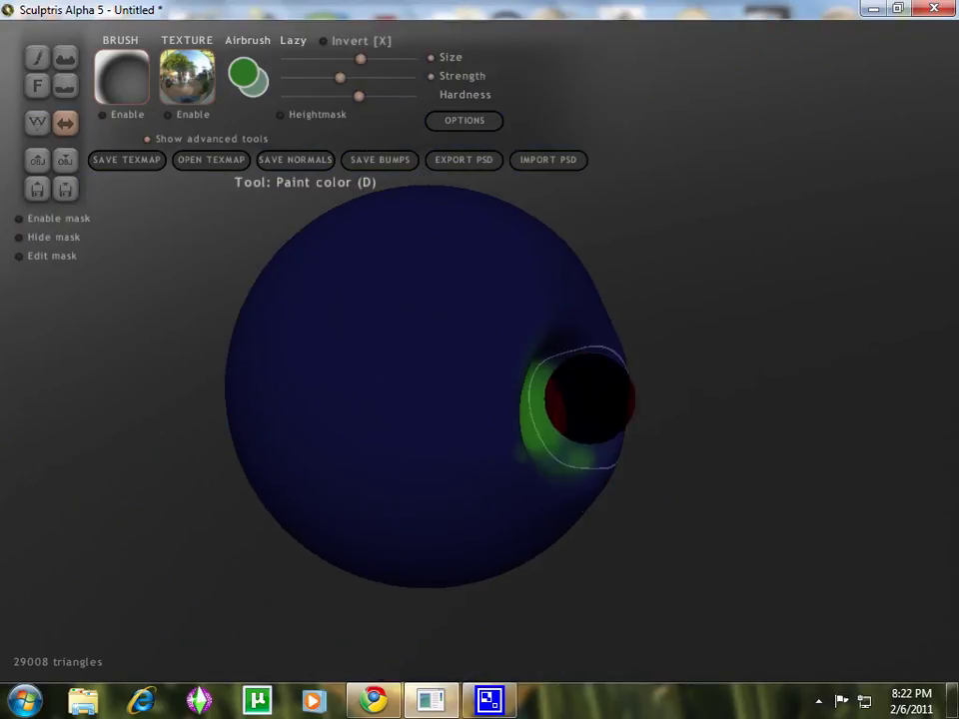
{"action": "right_click_drag", "start_coordinate": [551, 516], "coordinate": [383, 488]}
{"action": "scroll", "coordinate": [386, 458], "scroll_direction": "up", "scroll_amount": 5}
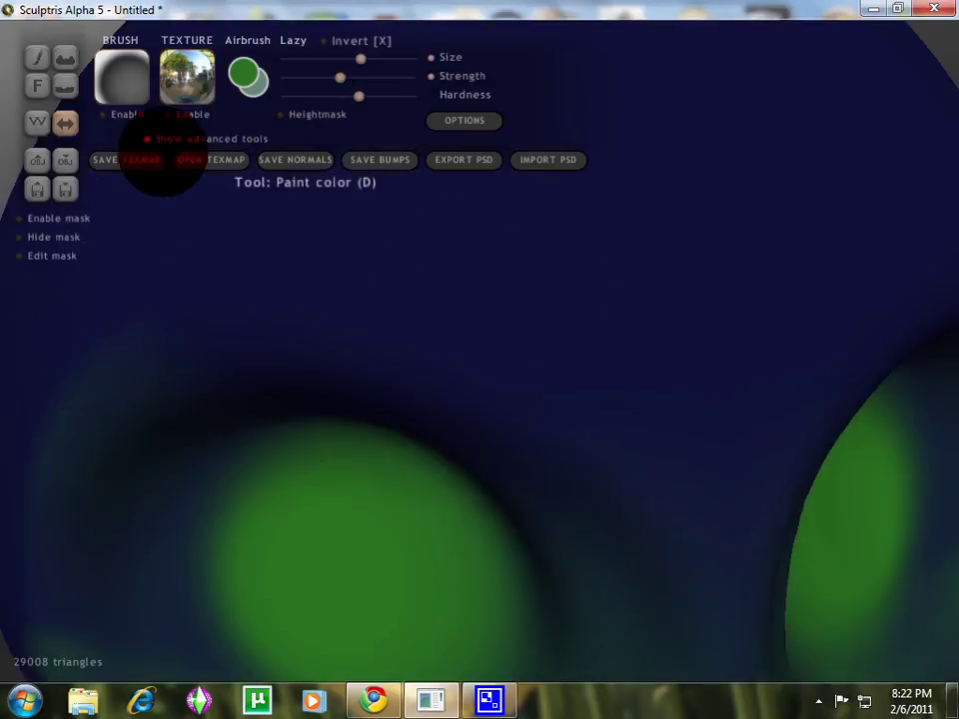
{"action": "scroll", "coordinate": [230, 336], "scroll_direction": "down", "scroll_amount": 5}
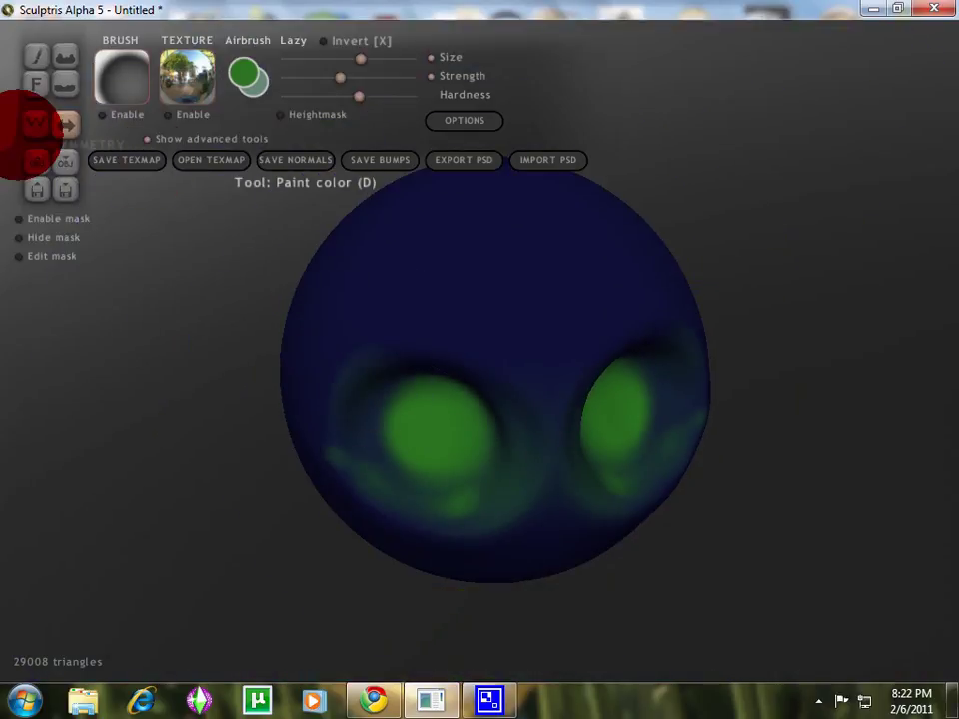
Set the paint color to black
{"action": "left_click", "coordinate": [252, 72]}
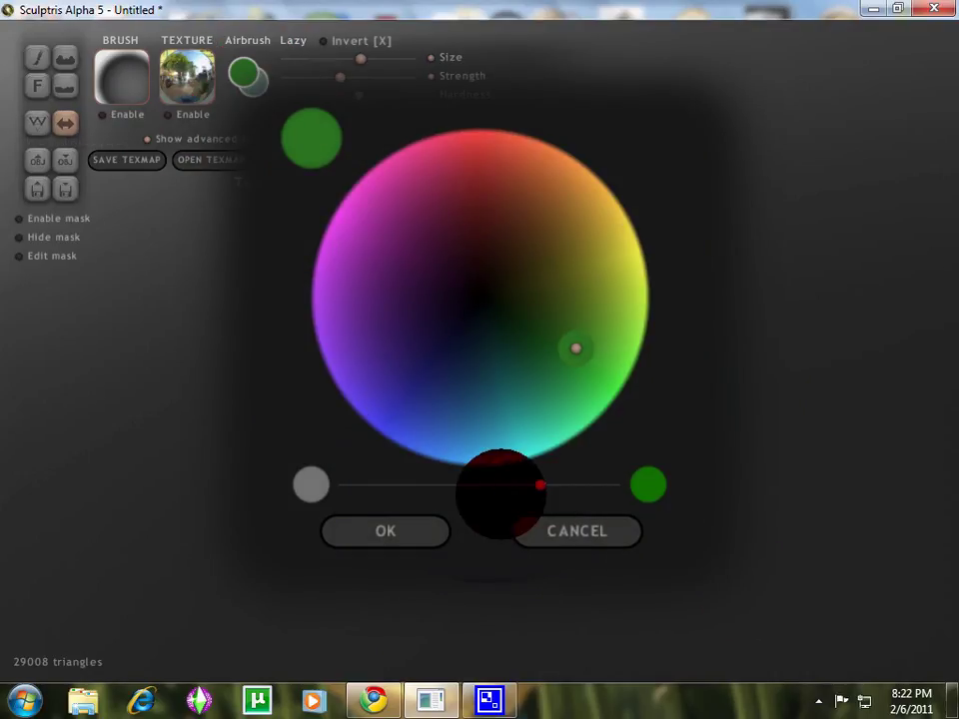
{"action": "left_click", "coordinate": [302, 483]}
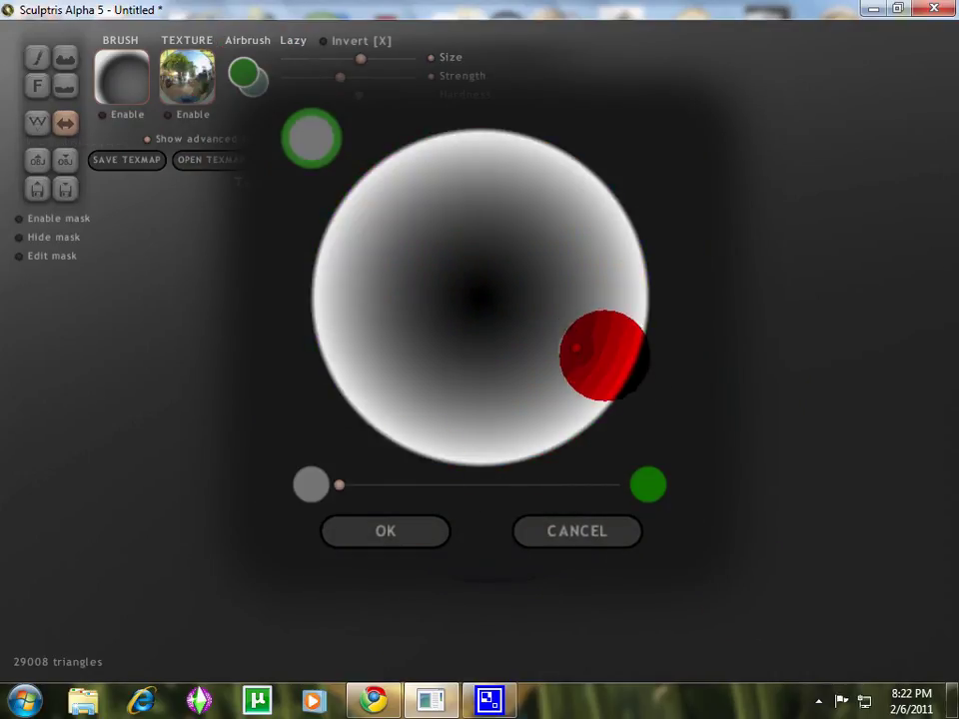
{"action": "left_click", "coordinate": [486, 302]}
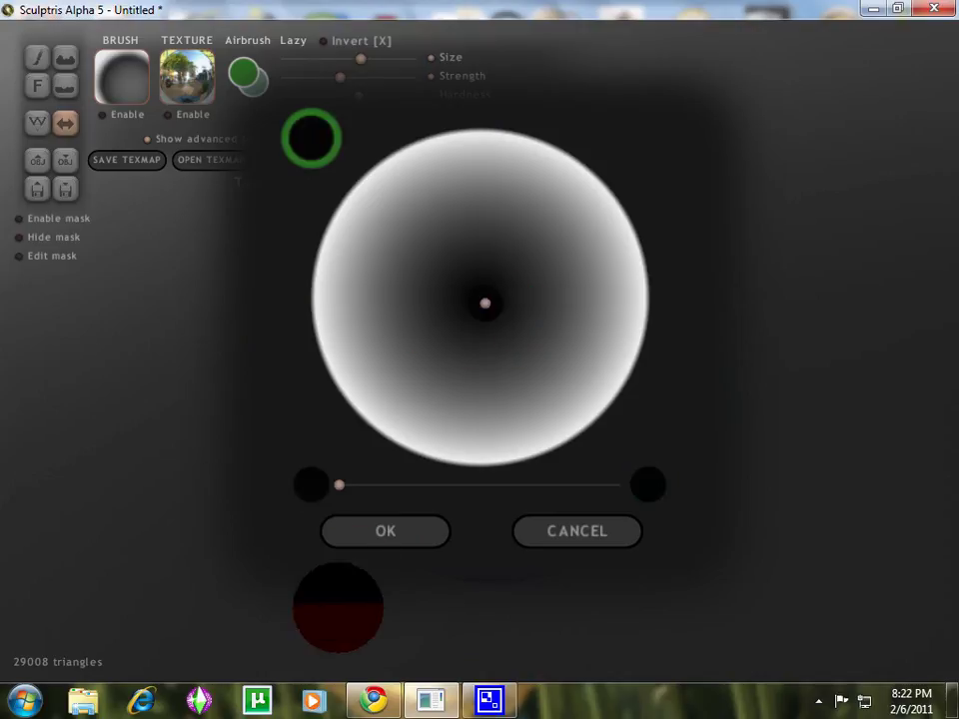
{"action": "left_click", "coordinate": [375, 533]}
Paint soft black shading above both eye sockets and down between them, and check the head from the side and front
{"action": "scroll", "coordinate": [441, 484], "scroll_direction": "up", "scroll_amount": 5}
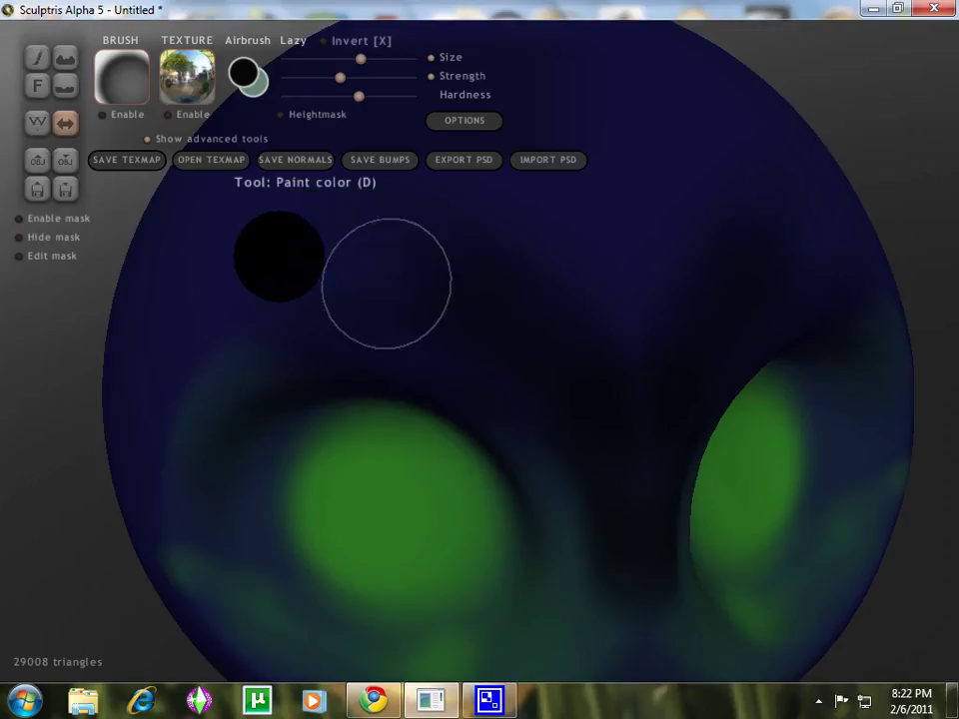
{"action": "scroll", "coordinate": [353, 343], "scroll_direction": "down", "scroll_amount": 5}
{"action": "middle_click_drag", "start_coordinate": [326, 425], "coordinate": [539, 330]}
{"action": "scroll", "coordinate": [620, 376], "scroll_direction": "down", "scroll_amount": 3}
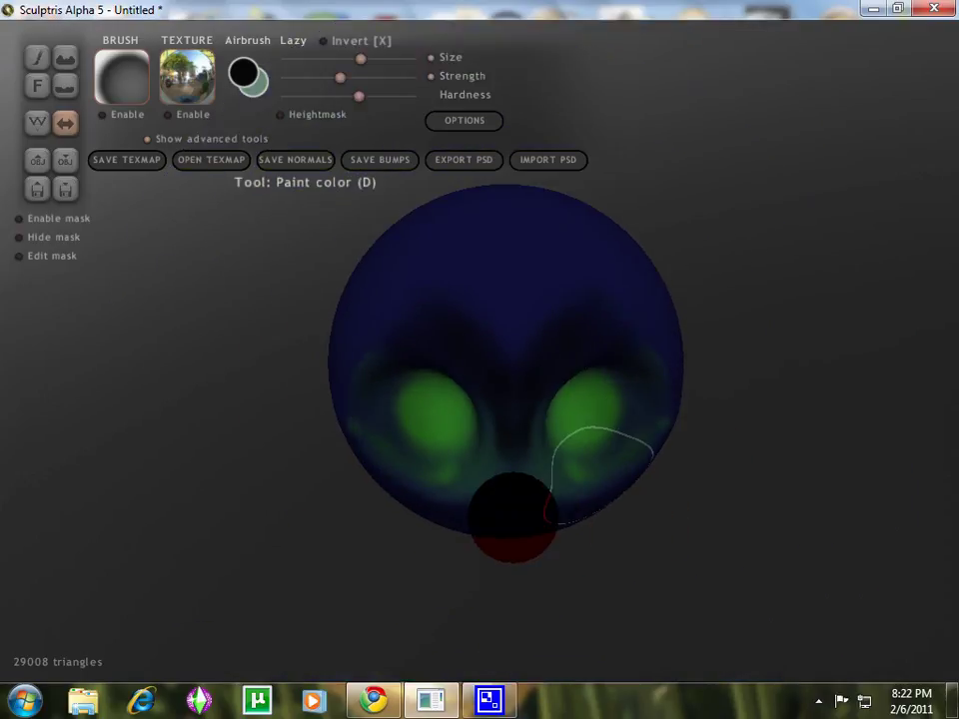
{"action": "scroll", "coordinate": [450, 511], "scroll_direction": "down", "scroll_amount": 3}
{"action": "right_click_drag", "start_coordinate": [563, 567], "coordinate": [653, 519]}
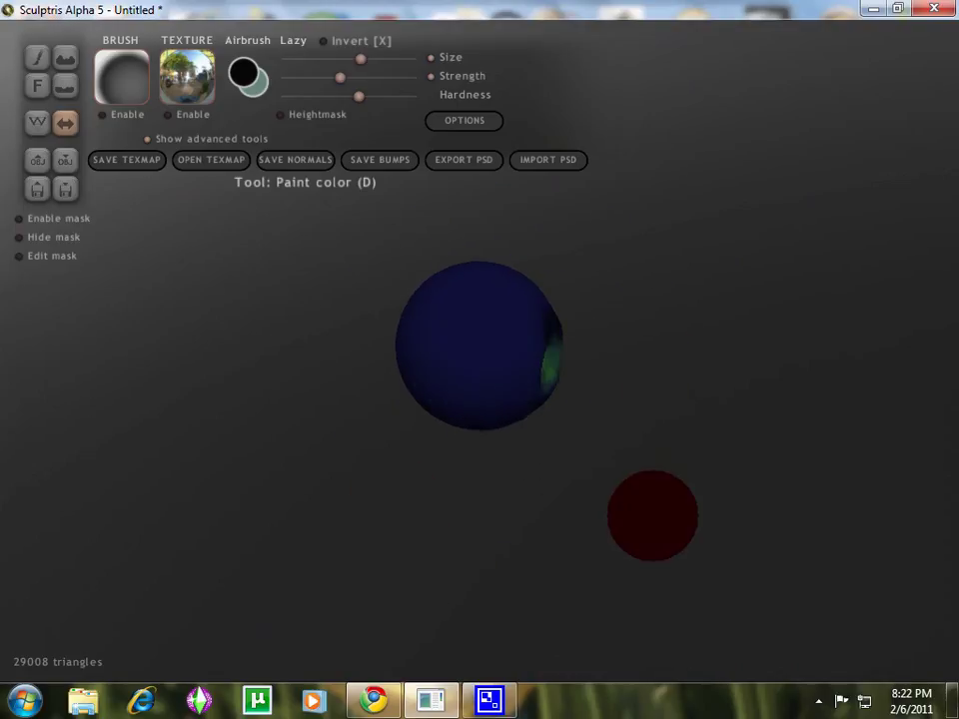
{"action": "mouse_move", "coordinate": [519, 330]}
{"action": "right_mouse_down"}
{"action": "mouse_move", "coordinate": [427, 353]}
{"action": "mouse_move", "coordinate": [398, 471]}
{"action": "right_mouse_up"}
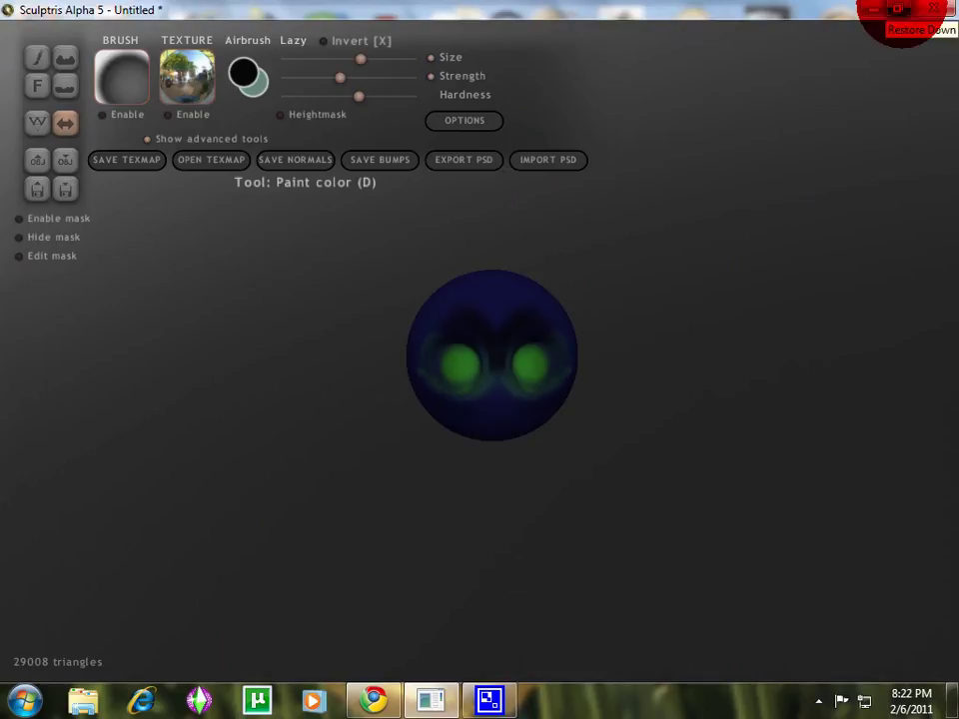
Quit the program and discard the unsaved changes
{"action": "left_click", "coordinate": [934, 10]}
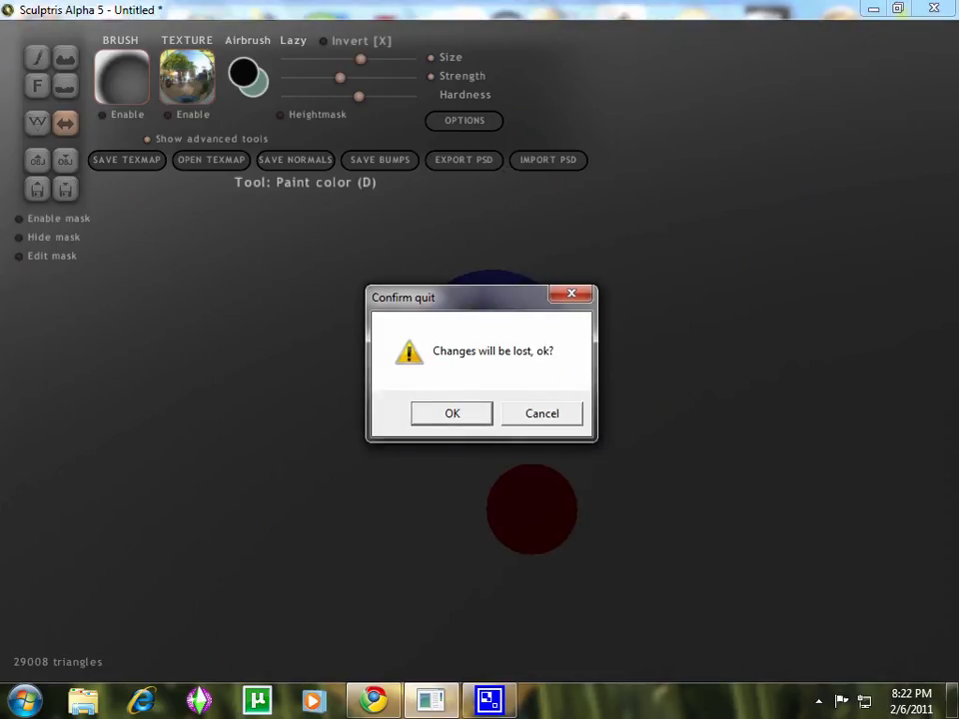
{"action": "left_click", "coordinate": [439, 411]}
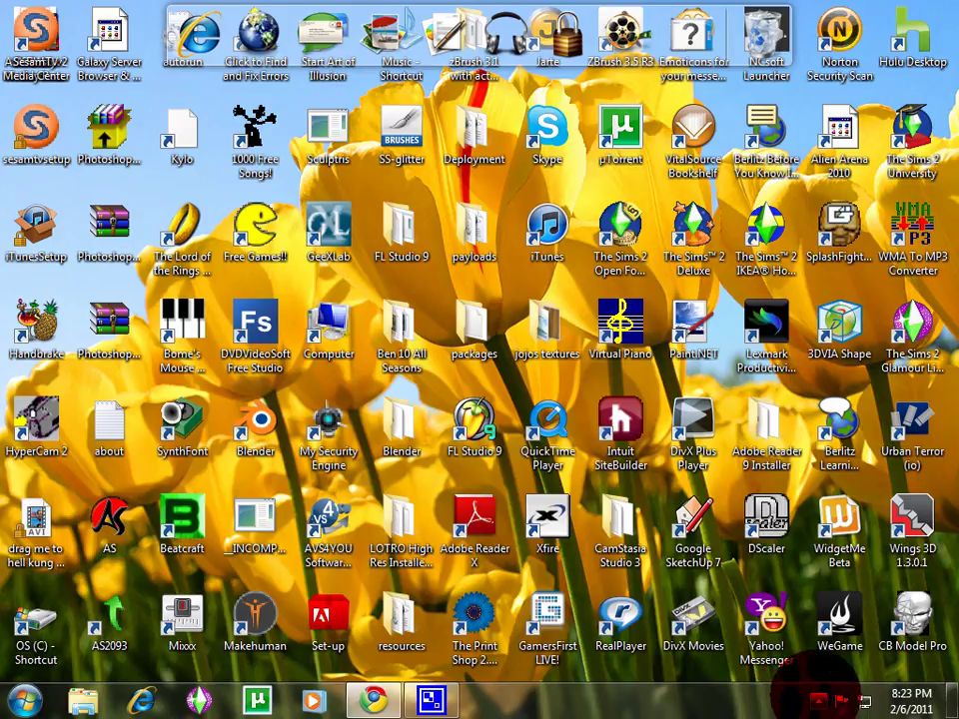
{"action": "left_click", "coordinate": [817, 701]}
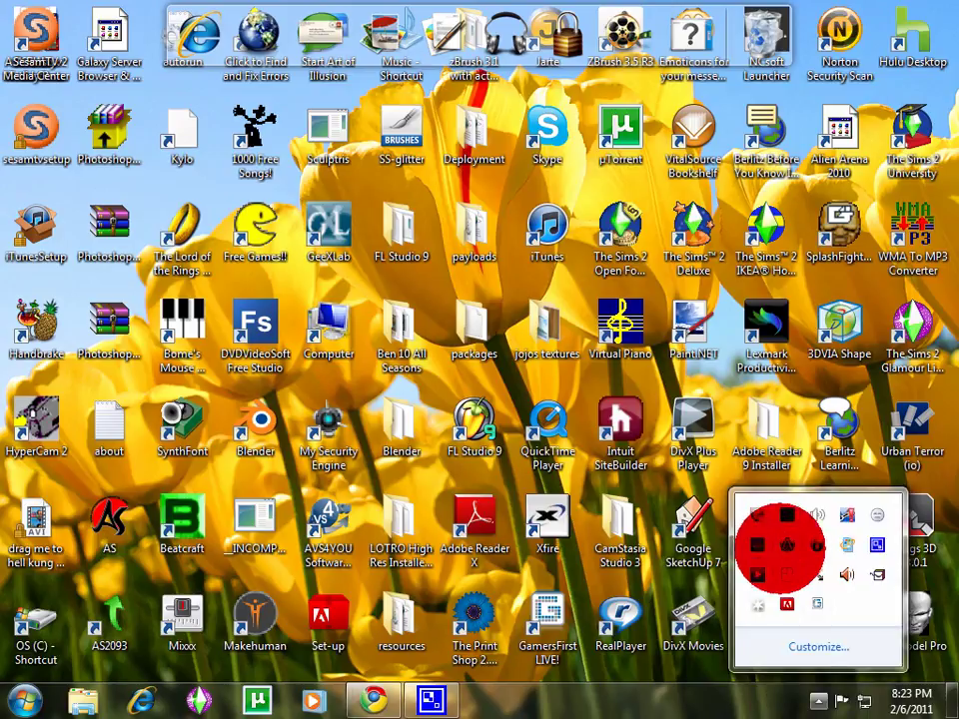